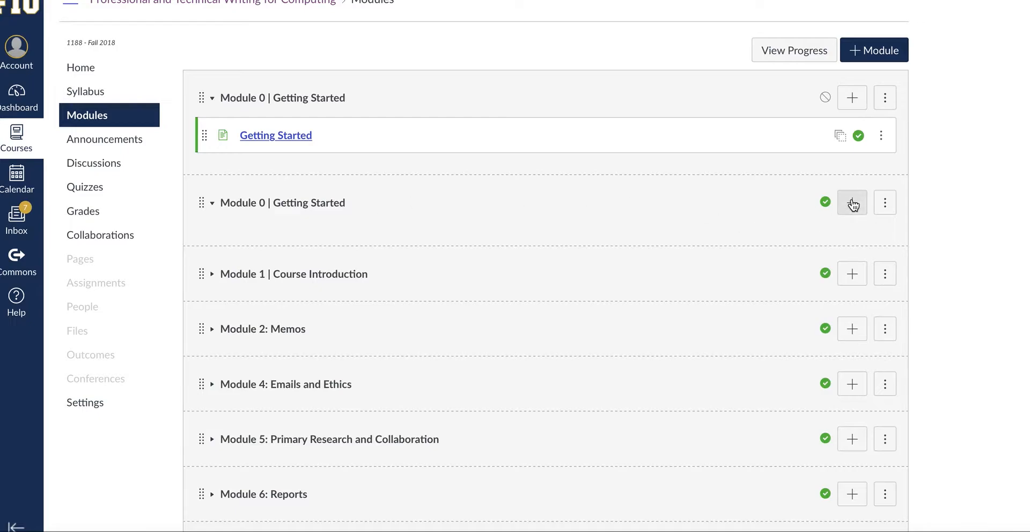
Add a new assignment named "Peer Review of Midterm Paper" to the second, empty Module 0 | Getting Started, without indentation.
{"action": "left_click", "coordinate": [852, 203]}
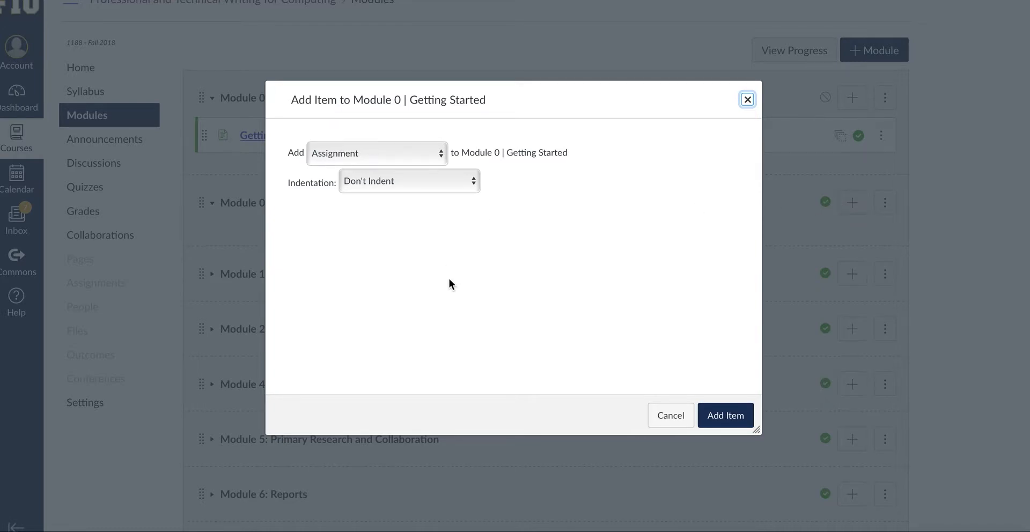
{"action": "left_click", "coordinate": [748, 100]}
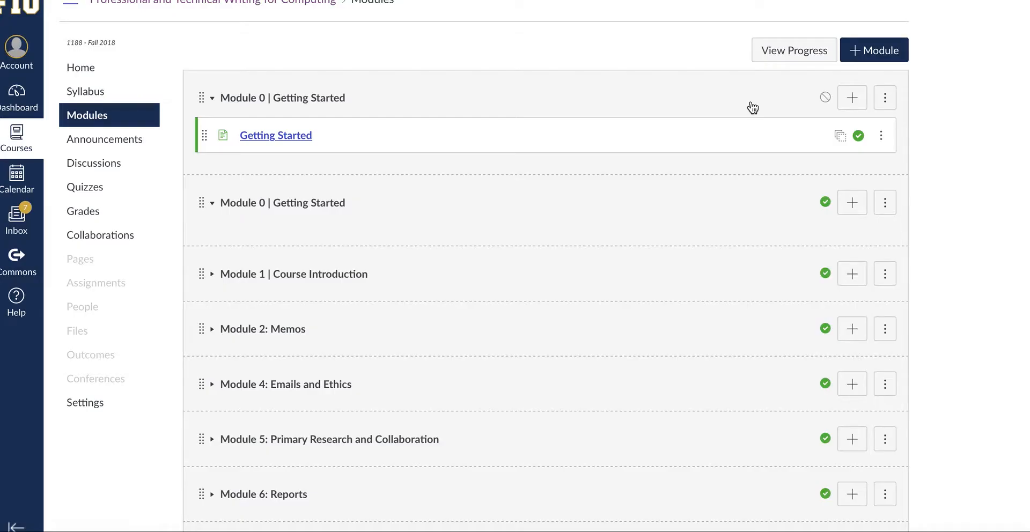
{"action": "left_click", "coordinate": [853, 203]}
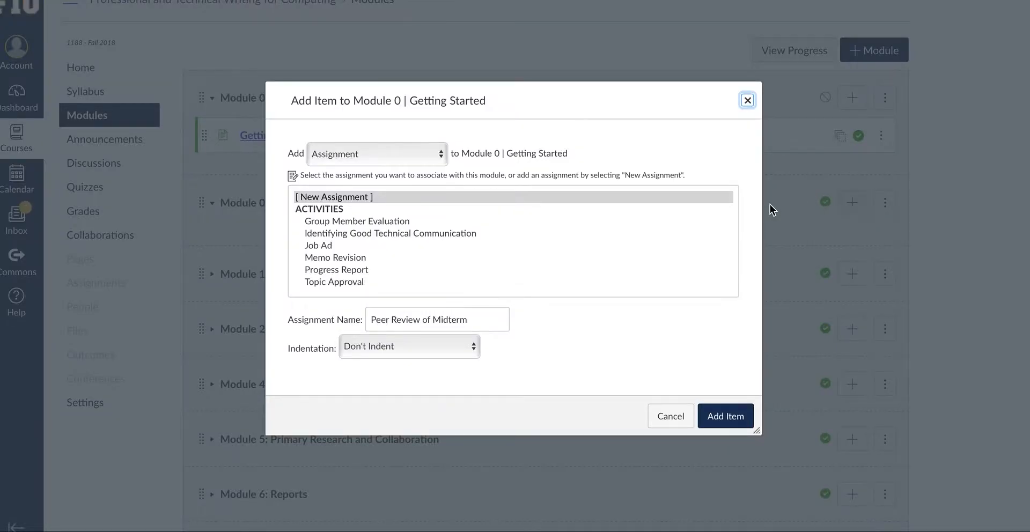
{"action": "left_click", "coordinate": [468, 321]}
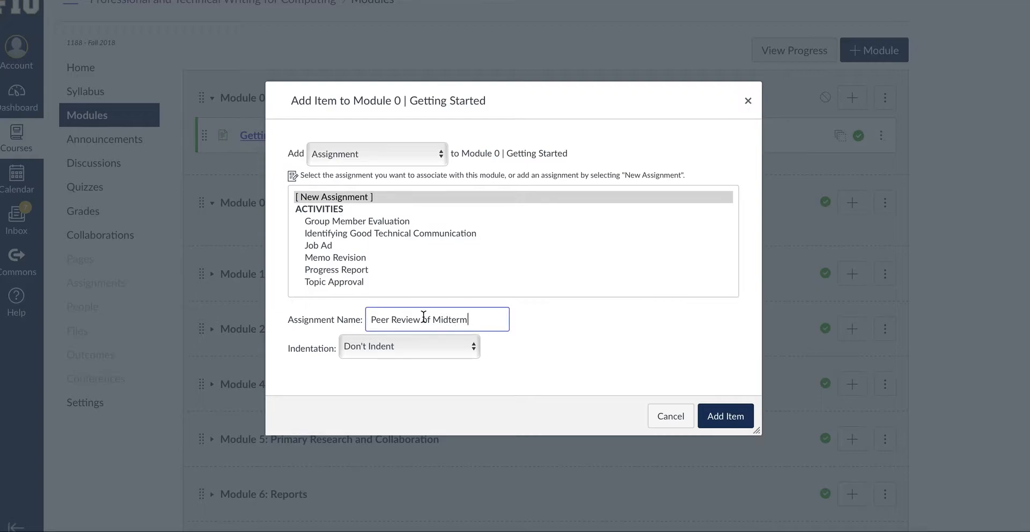
{"action": "left_click_drag", "start_coordinate": [429, 317], "coordinate": [361, 308]}
{"action": "left_click", "coordinate": [478, 319]}
{"action": "type", "text": "Paper"}
{"action": "left_click", "coordinate": [598, 367]}
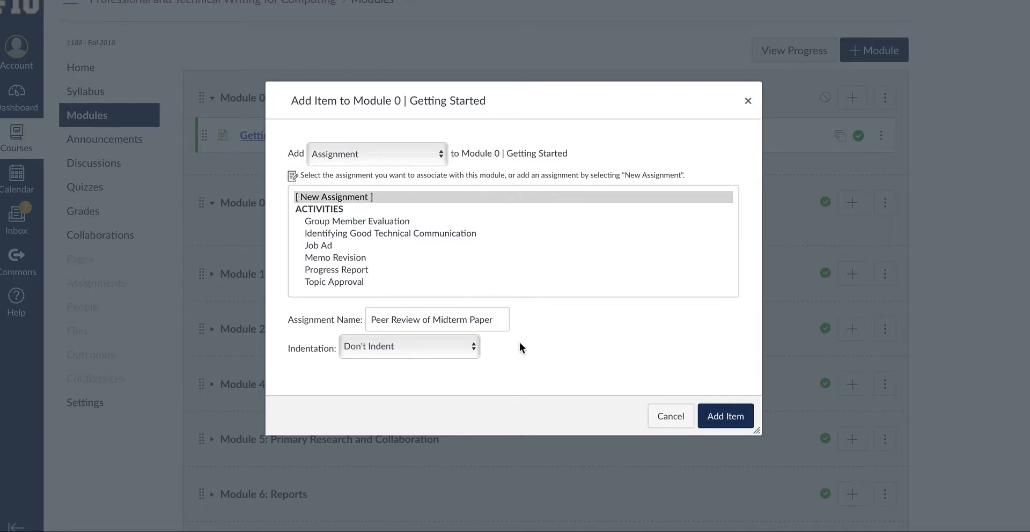
{"action": "left_click", "coordinate": [726, 424]}
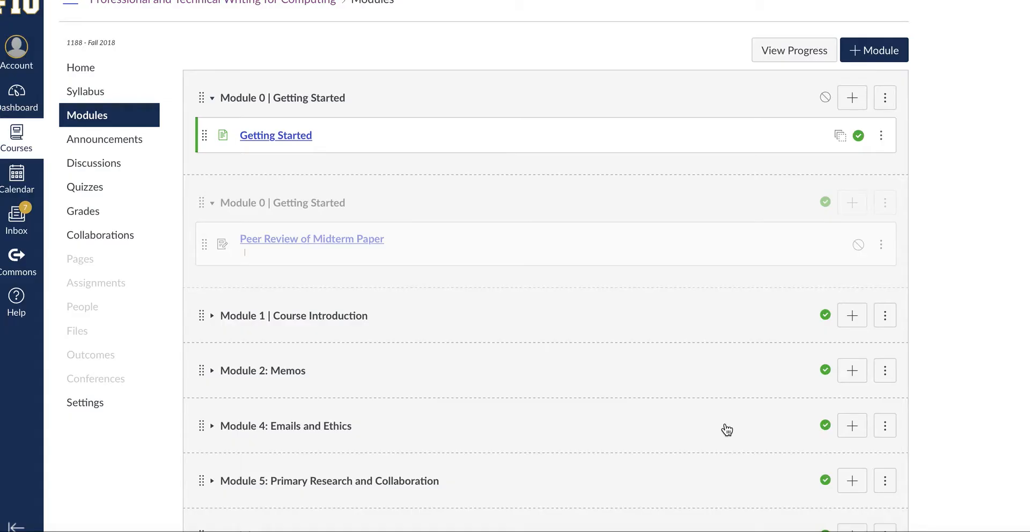
Open the Peer Review of Midterm Paper assignment for editing and paste the copied peer review instructions into its description.
{"action": "left_click", "coordinate": [367, 240]}
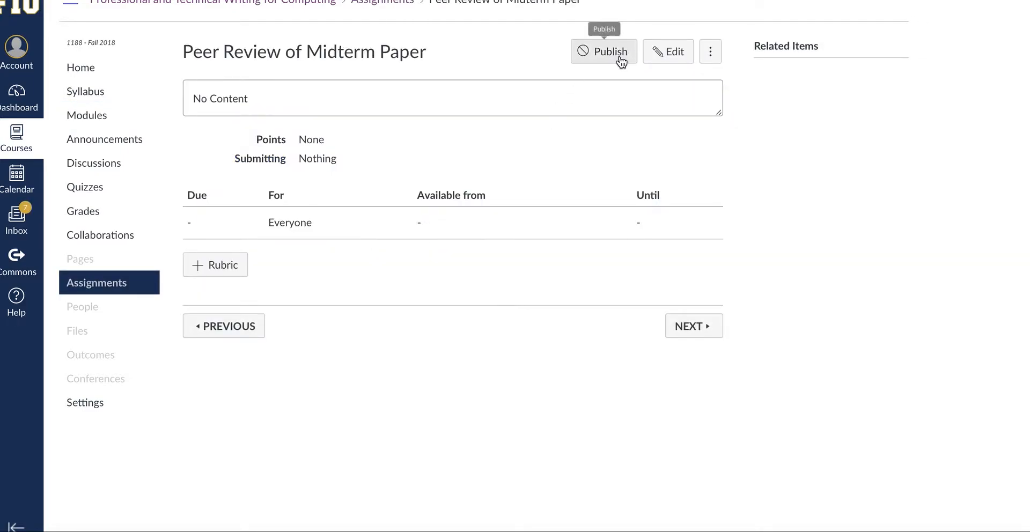
{"action": "left_click", "coordinate": [674, 51]}
{"action": "left_click", "coordinate": [494, 211]}
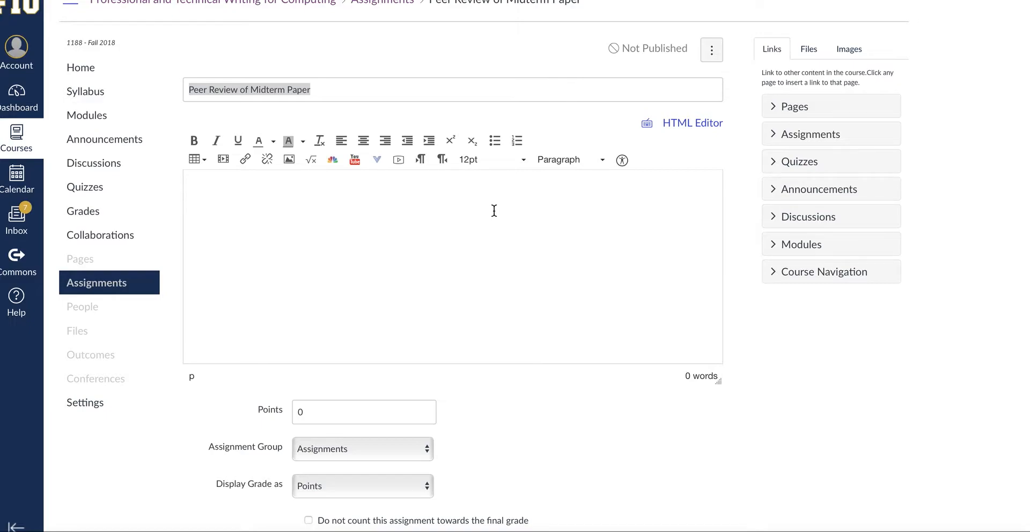
{"action": "key", "text": "ctrl+v"}
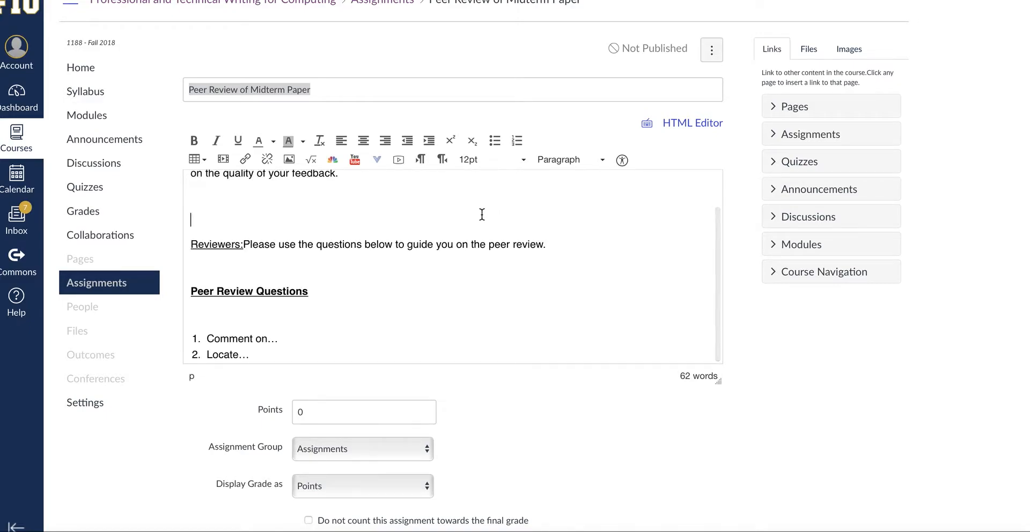
{"action": "scroll", "coordinate": [192, 220], "scroll_direction": "up", "scroll_amount": 3}
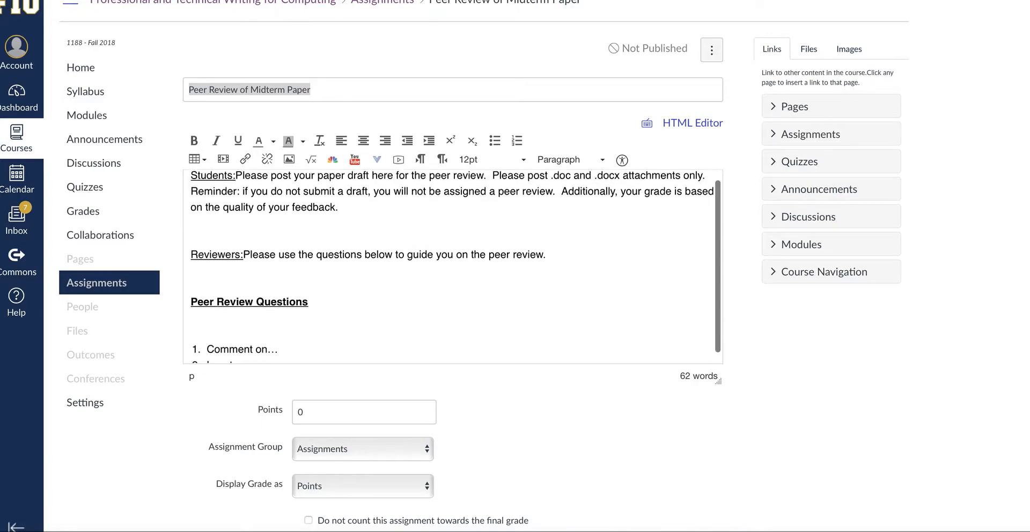
In the Students paragraph, add a space after "Students:" and delete the sentences about missing drafts and grading on feedback quality.
{"action": "left_click", "coordinate": [236, 185]}
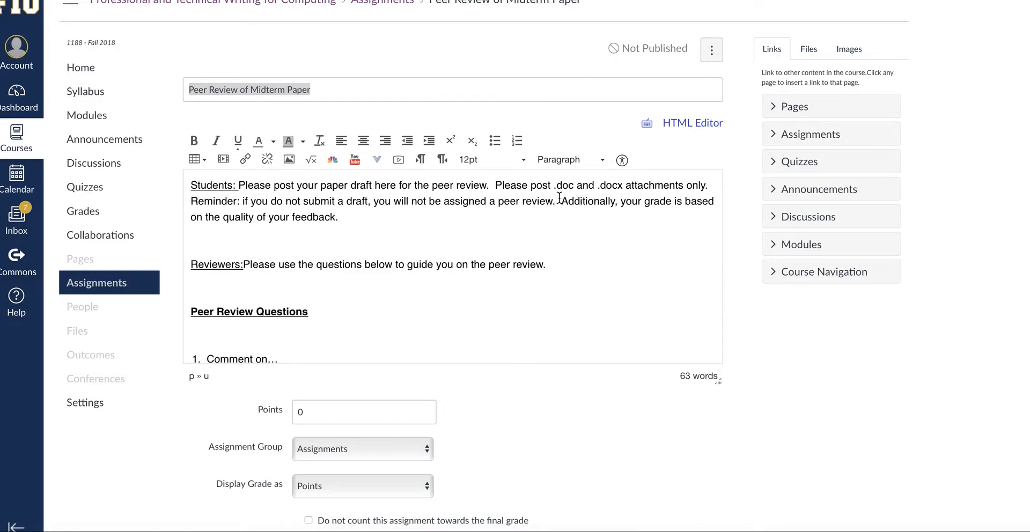
{"action": "left_click_drag", "start_coordinate": [553, 185], "coordinate": [624, 184]}
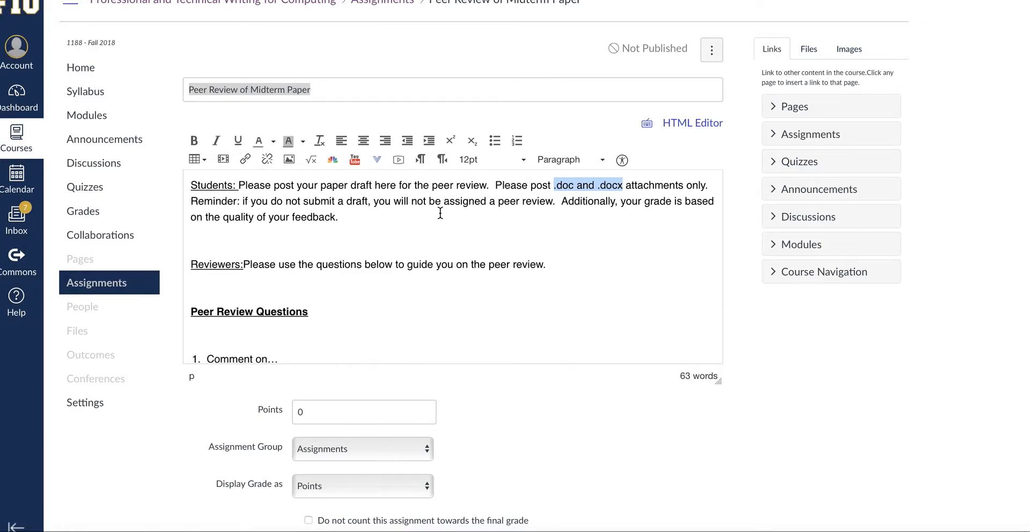
{"action": "left_click", "coordinate": [370, 225]}
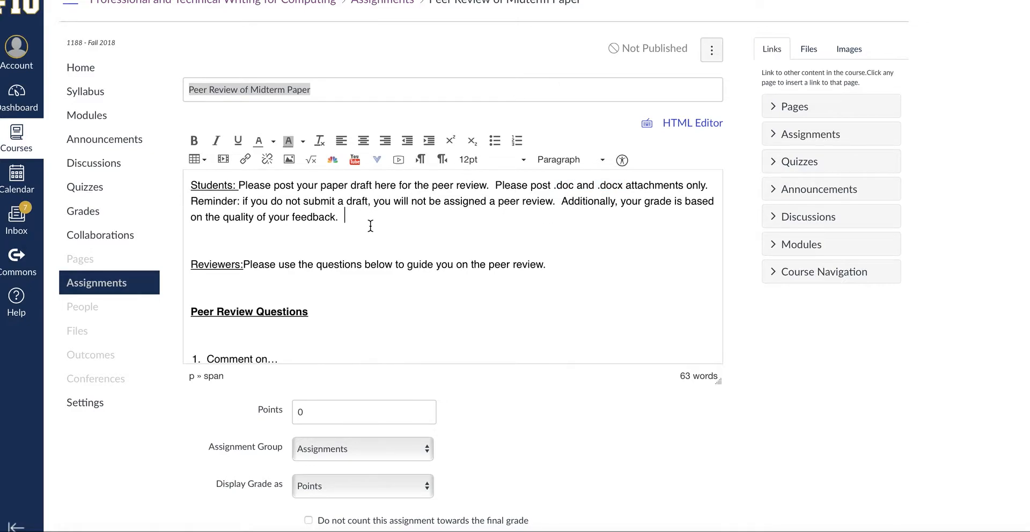
{"action": "left_click", "coordinate": [339, 219]}
{"action": "left_click_drag", "start_coordinate": [349, 218], "coordinate": [181, 204]}
{"action": "key", "text": "BackSpace"}
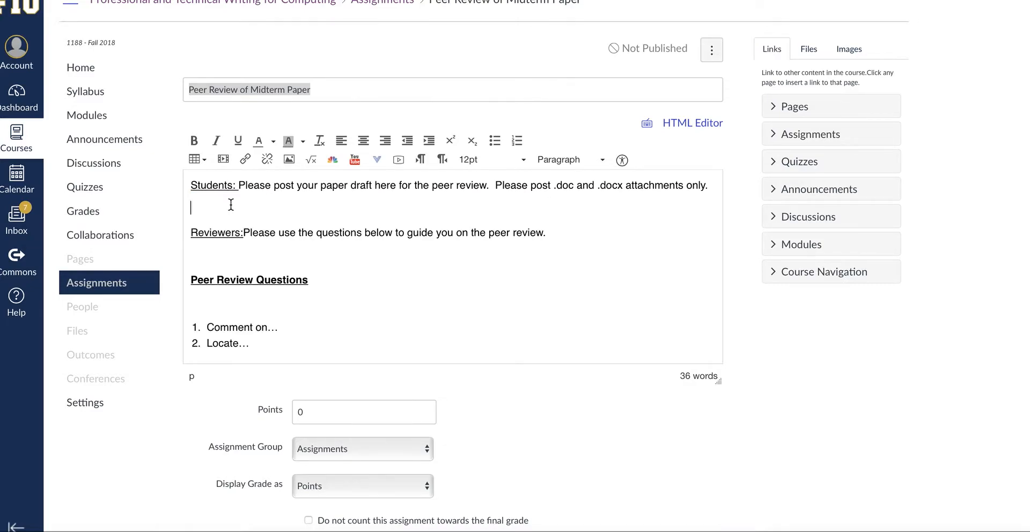
Remove the blank lines around the Peer Review Questions heading and add a space after "Reviewers:".
{"action": "left_click", "coordinate": [214, 254]}
{"action": "key", "text": "BackSpace"}
{"action": "left_click", "coordinate": [243, 234]}
{"action": "type", "text": "c"}
{"action": "key", "text": "BackSpace"}
{"action": "left_click", "coordinate": [307, 270]}
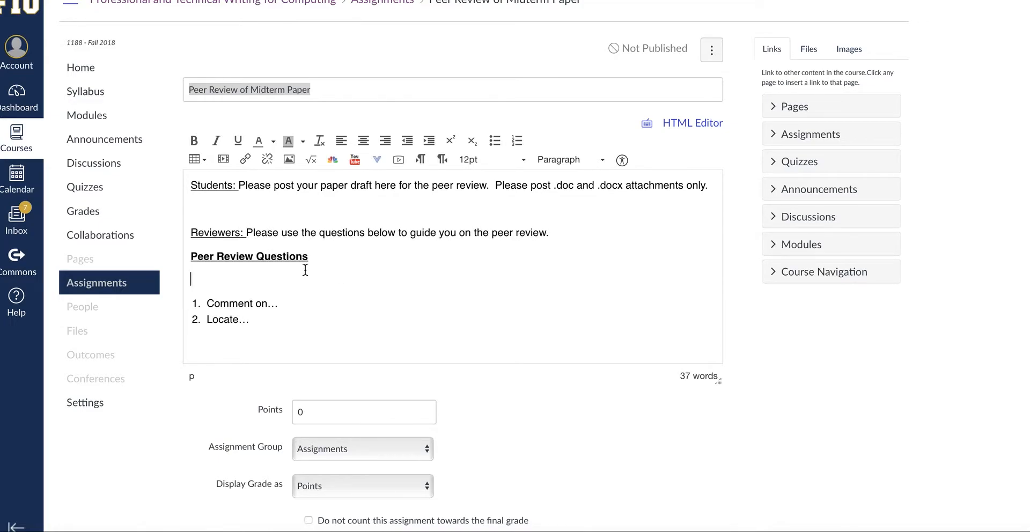
{"action": "key", "text": "BackSpace"}
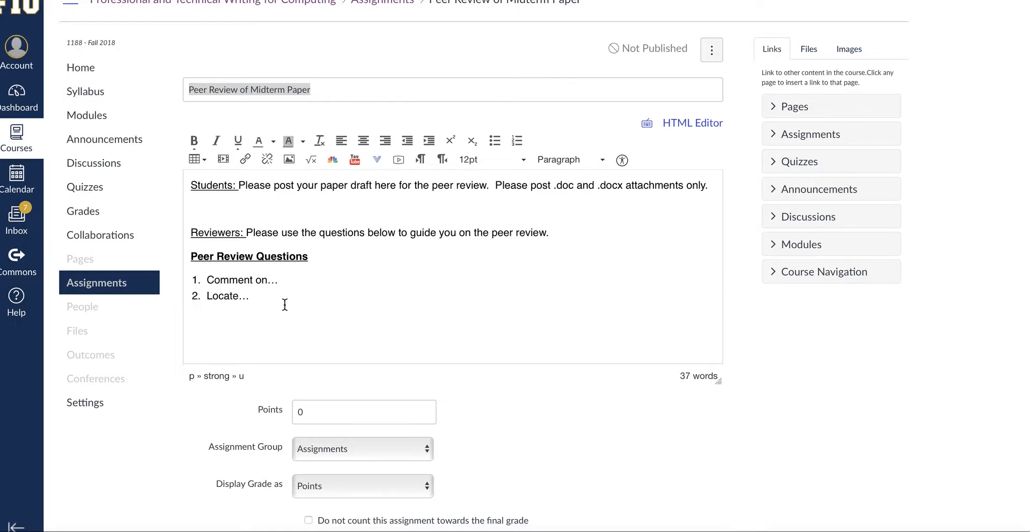
Set the assignment's points to 10 and its assignment group to DRAFTS AND PEER REVIEW.
{"action": "scroll", "coordinate": [285, 305], "scroll_direction": "down", "scroll_amount": 1}
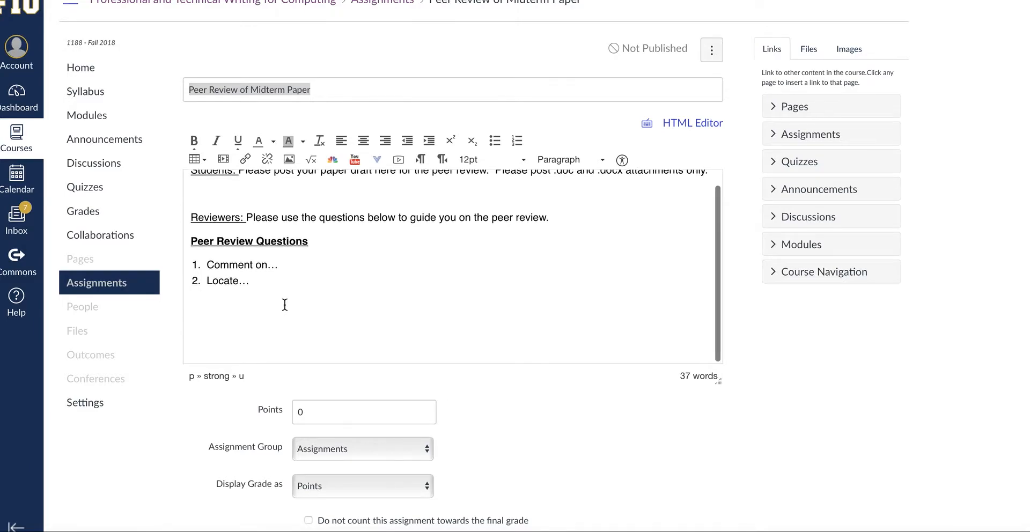
{"action": "scroll", "coordinate": [253, 263], "scroll_direction": "down", "scroll_amount": 1}
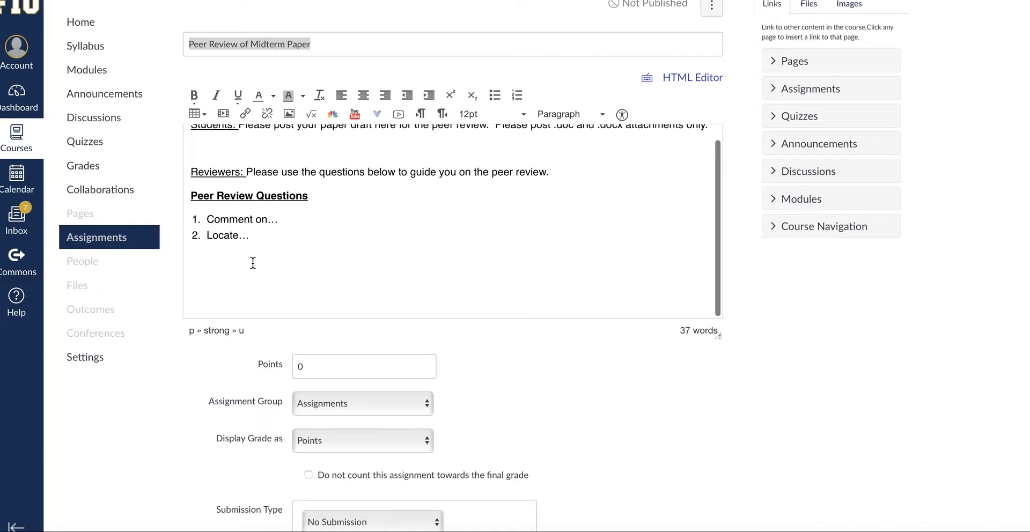
{"action": "left_click", "coordinate": [323, 367]}
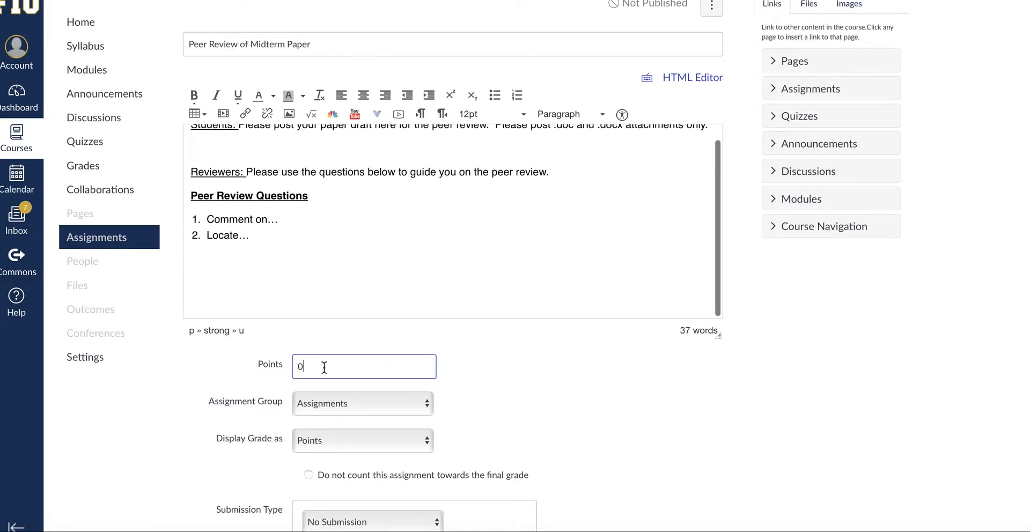
{"action": "scroll", "coordinate": [324, 367], "scroll_direction": "down", "scroll_amount": 3}
{"action": "scroll", "coordinate": [323, 367], "scroll_direction": "down", "scroll_amount": 1}
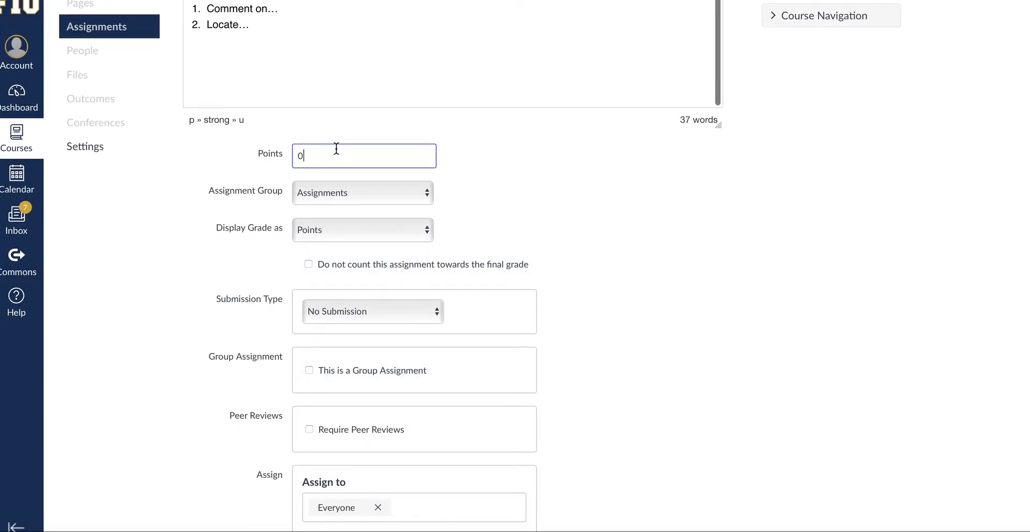
{"action": "key", "text": "BackSpace"}
{"action": "type", "text": "10"}
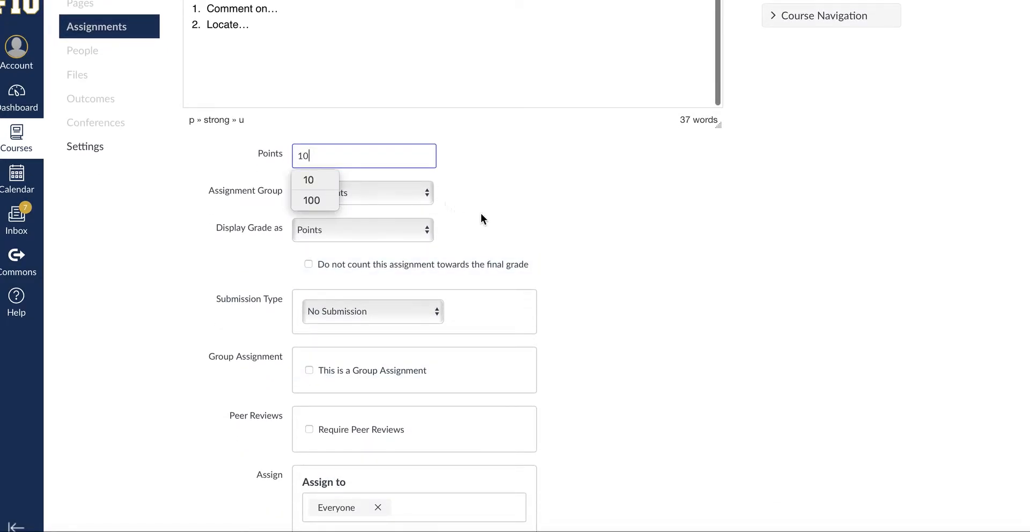
{"action": "left_click", "coordinate": [481, 214]}
{"action": "left_click", "coordinate": [404, 189]}
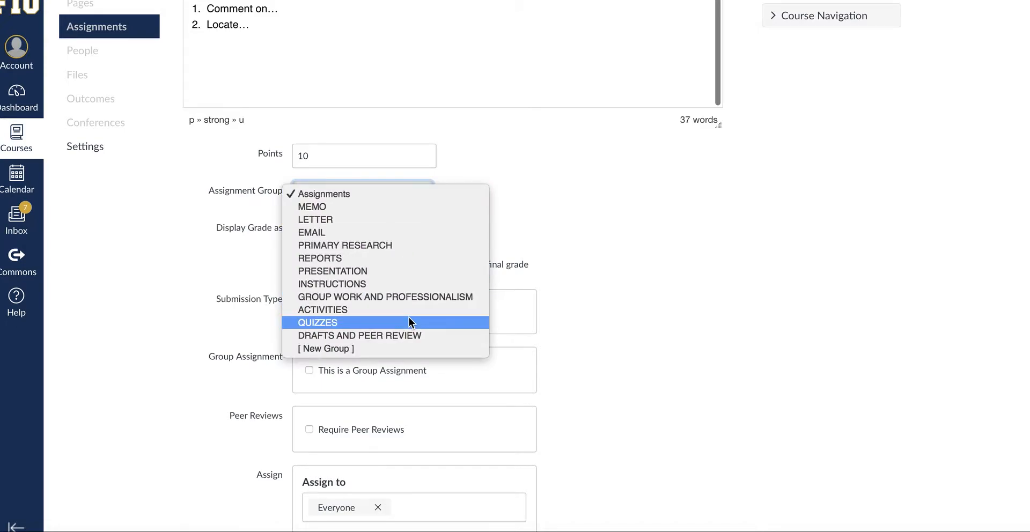
{"action": "left_click", "coordinate": [412, 336]}
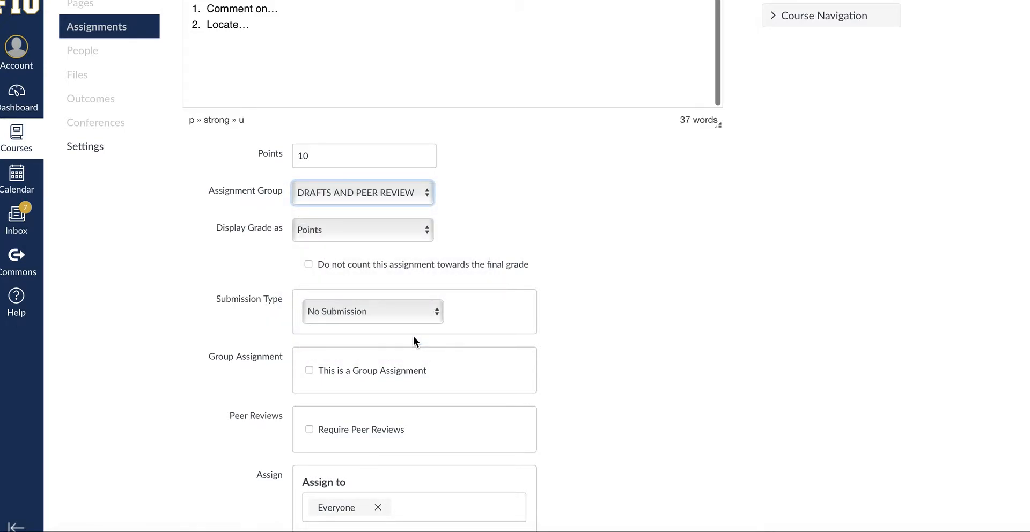
Set the submission type to Online with File Uploads, restricting the allowed file types to ".doc, .docx".
{"action": "left_click", "coordinate": [435, 312]}
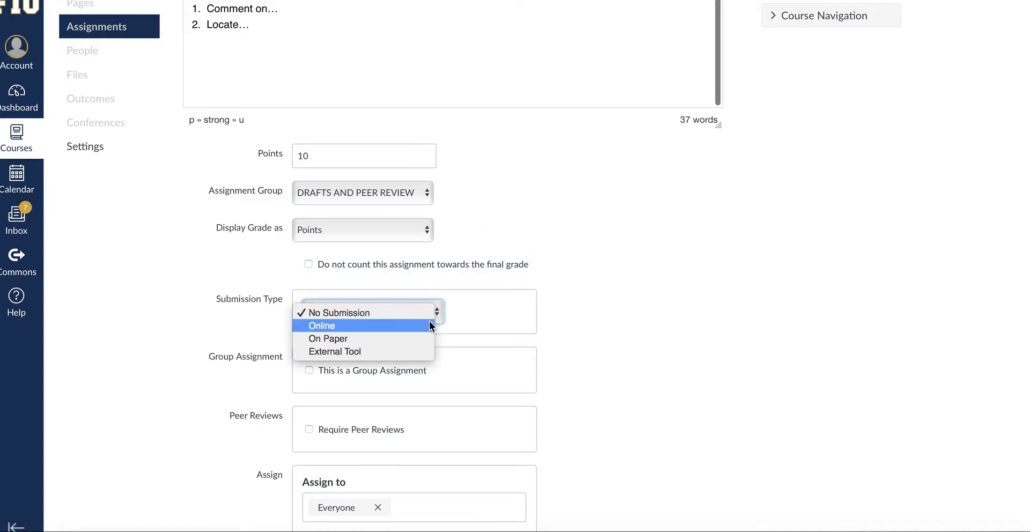
{"action": "left_click", "coordinate": [429, 325]}
{"action": "scroll", "coordinate": [431, 322], "scroll_direction": "down", "scroll_amount": 2}
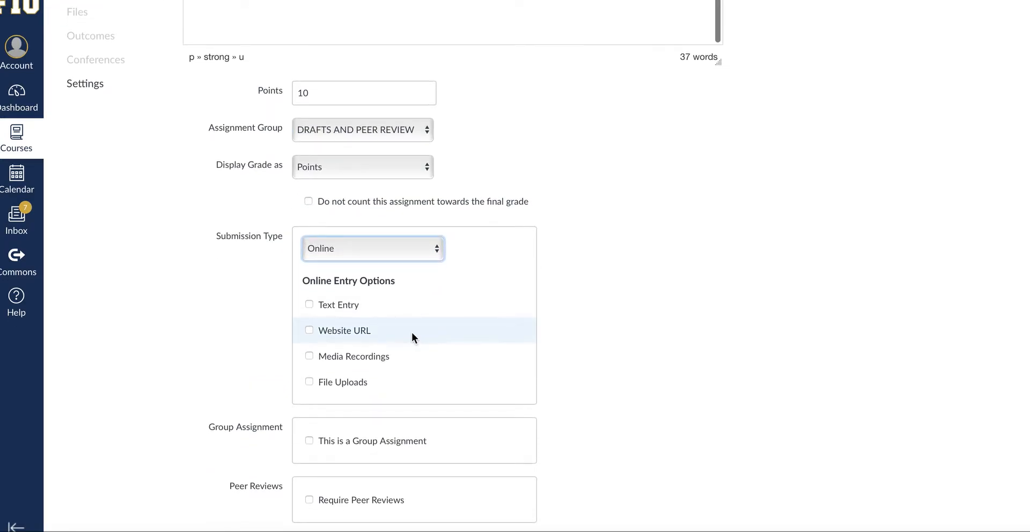
{"action": "left_click", "coordinate": [320, 383]}
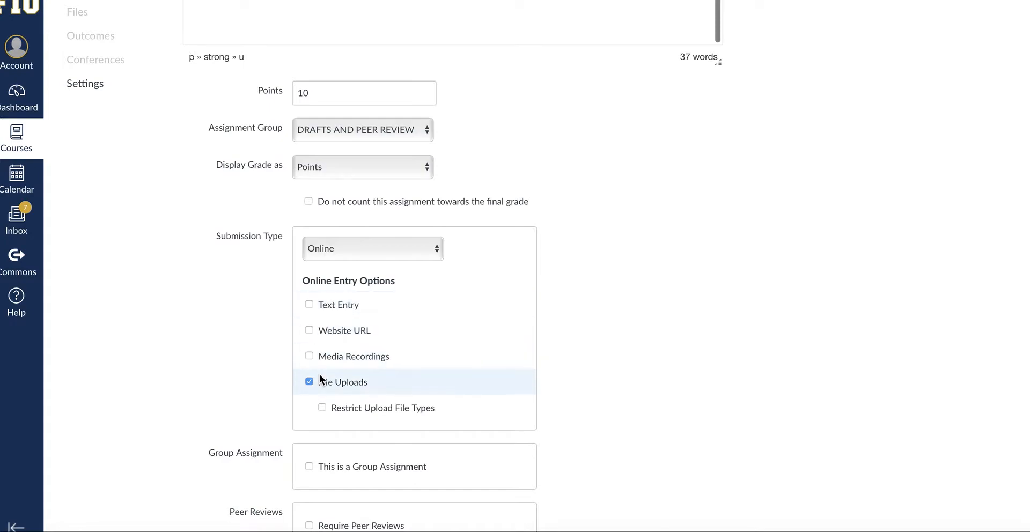
{"action": "left_click", "coordinate": [322, 409]}
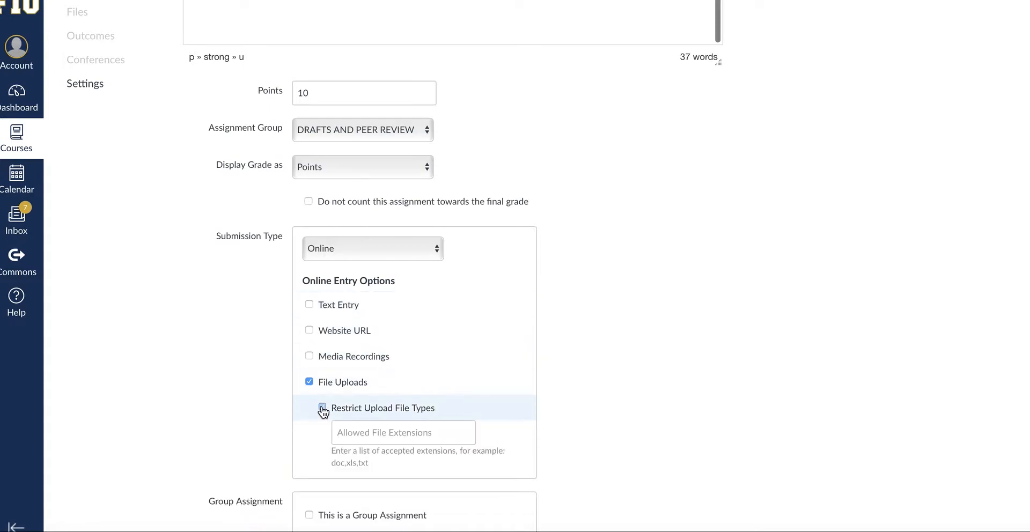
{"action": "left_click", "coordinate": [351, 433]}
{"action": "type", "text": ".doc"}
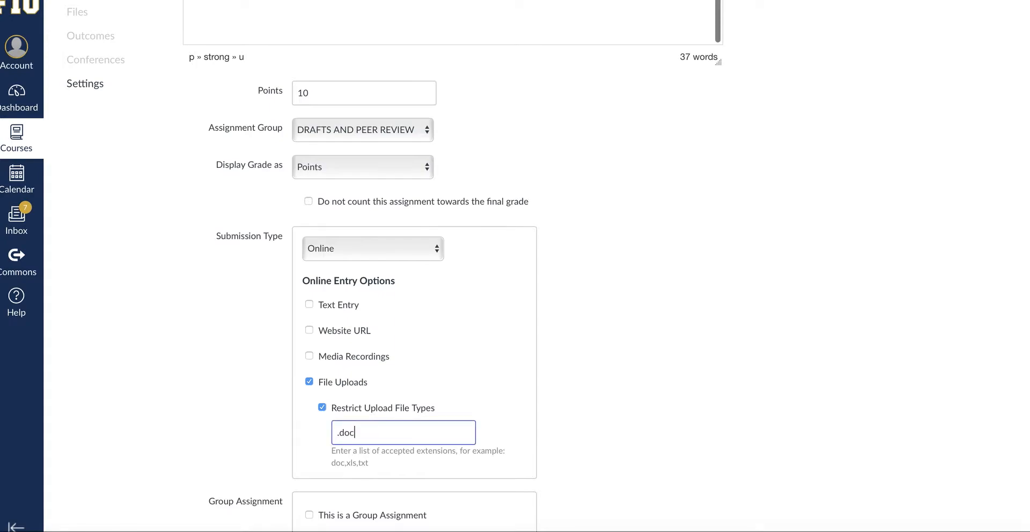
{"action": "type", "text": ", .docx"}
{"action": "left_click", "coordinate": [594, 396]}
{"action": "scroll", "coordinate": [595, 396], "scroll_direction": "down", "scroll_amount": 1}
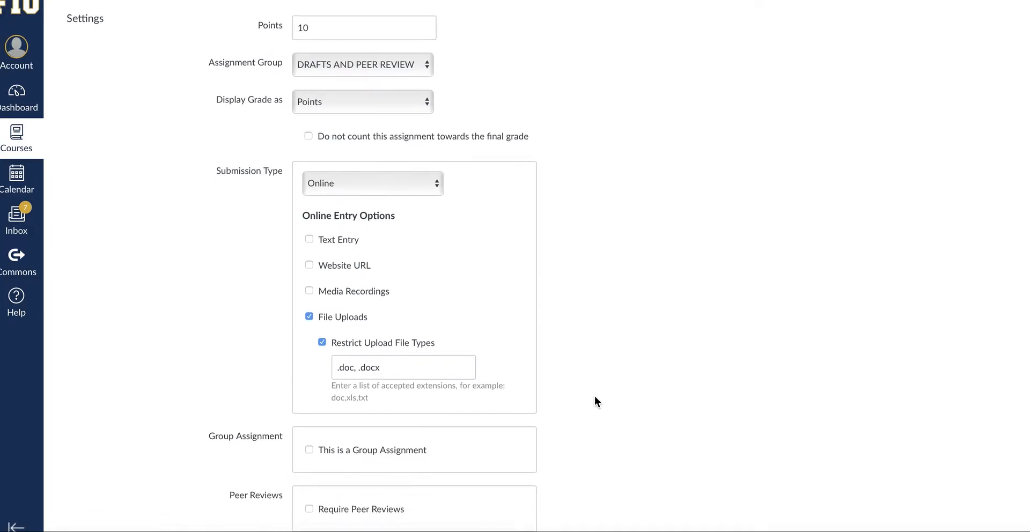
Require peer reviews for the assignment, keeping them manually assigned and not anonymous.
{"action": "scroll", "coordinate": [594, 396], "scroll_direction": "down", "scroll_amount": 1}
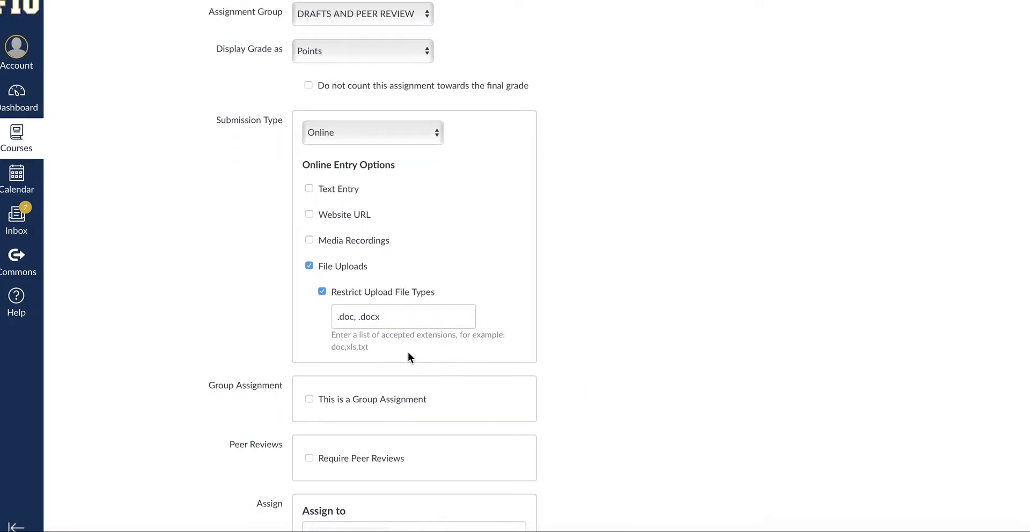
{"action": "scroll", "coordinate": [408, 352], "scroll_direction": "down", "scroll_amount": 1}
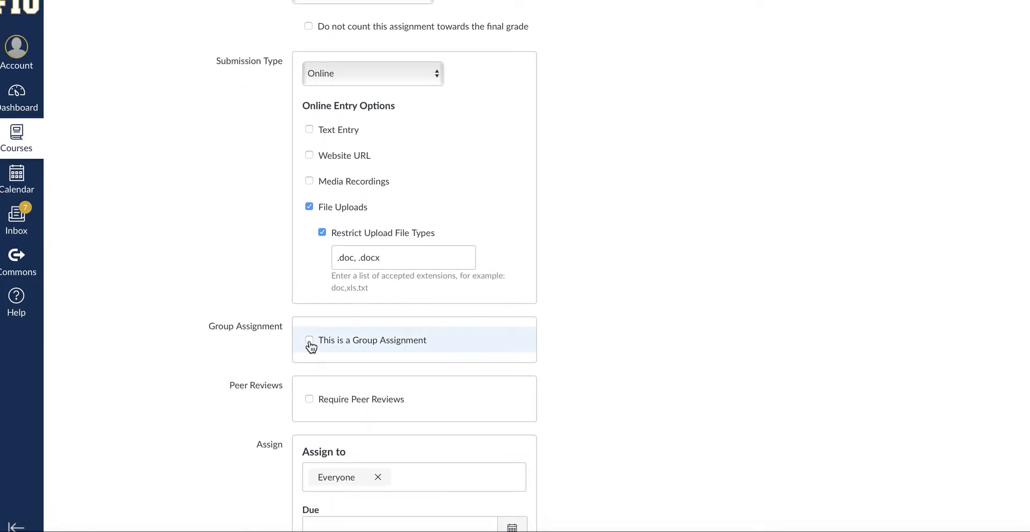
{"action": "scroll", "coordinate": [327, 238], "scroll_direction": "down", "scroll_amount": 2}
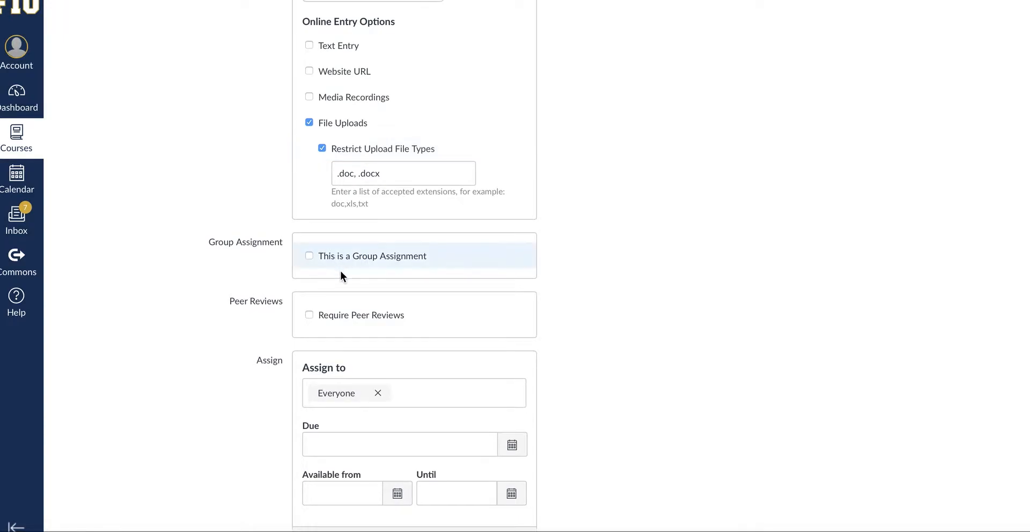
{"action": "scroll", "coordinate": [310, 314], "scroll_direction": "down", "scroll_amount": 1}
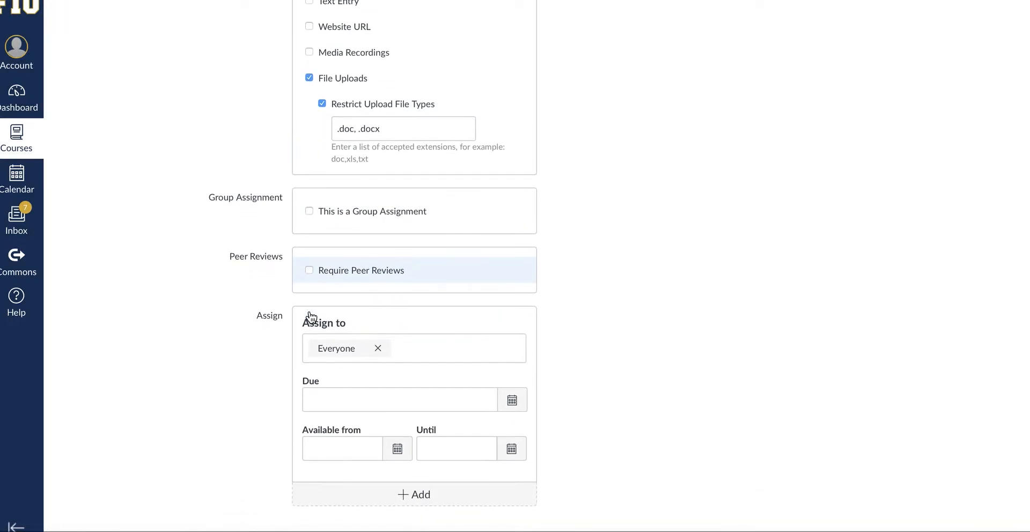
{"action": "left_click", "coordinate": [309, 271]}
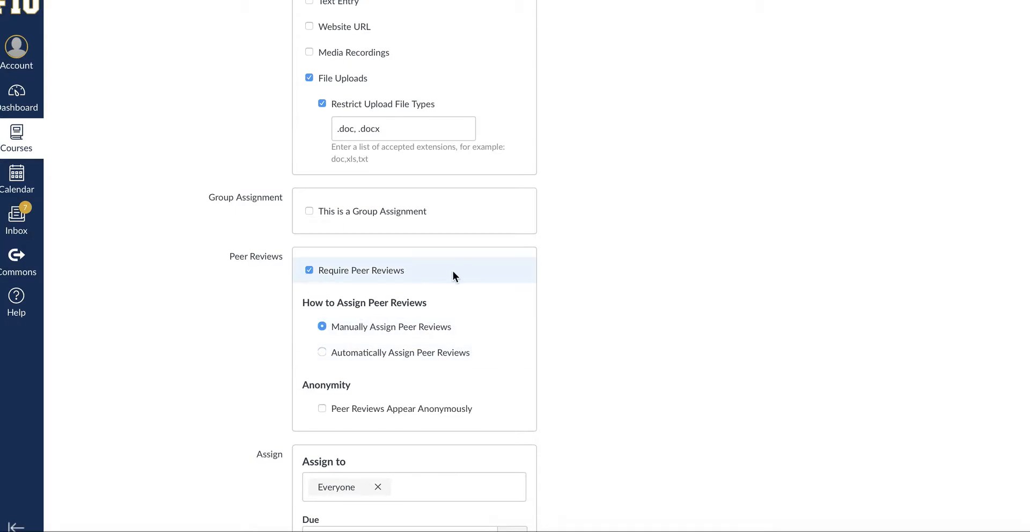
{"action": "scroll", "coordinate": [345, 331], "scroll_direction": "down", "scroll_amount": 2}
{"action": "scroll", "coordinate": [345, 330], "scroll_direction": "down", "scroll_amount": 1}
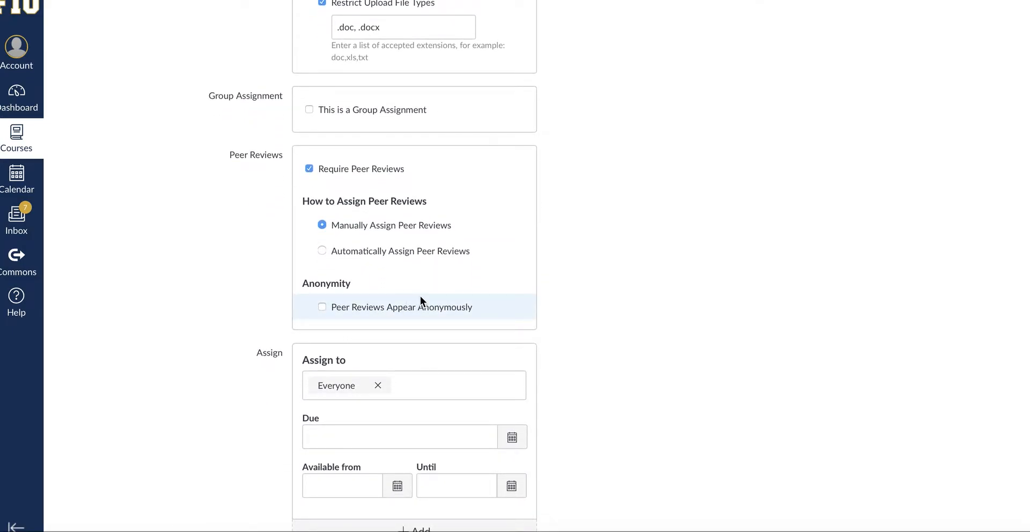
Set the assignment's due date to Nov 21, 2018 at 11:59pm.
{"action": "scroll", "coordinate": [421, 296], "scroll_direction": "down", "scroll_amount": 1}
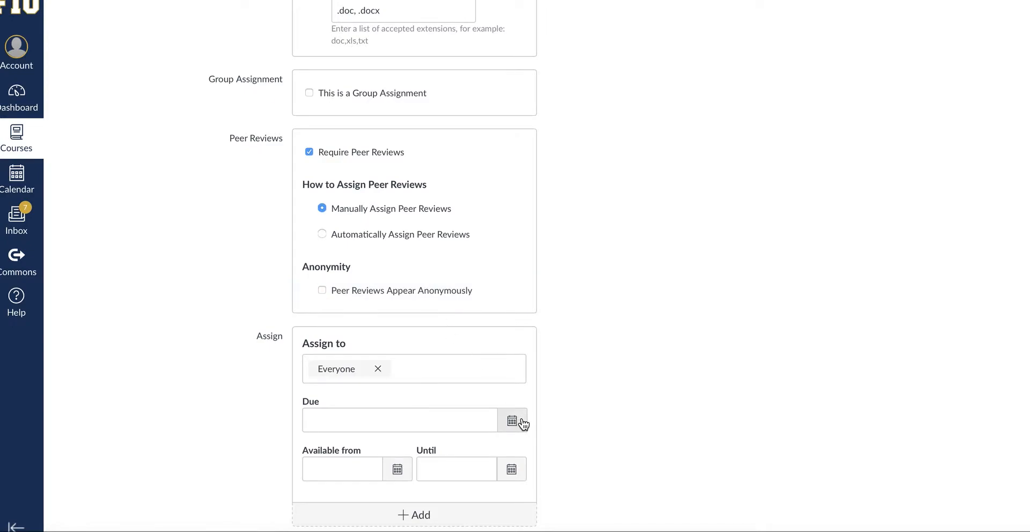
{"action": "scroll", "coordinate": [523, 423], "scroll_direction": "down", "scroll_amount": 1}
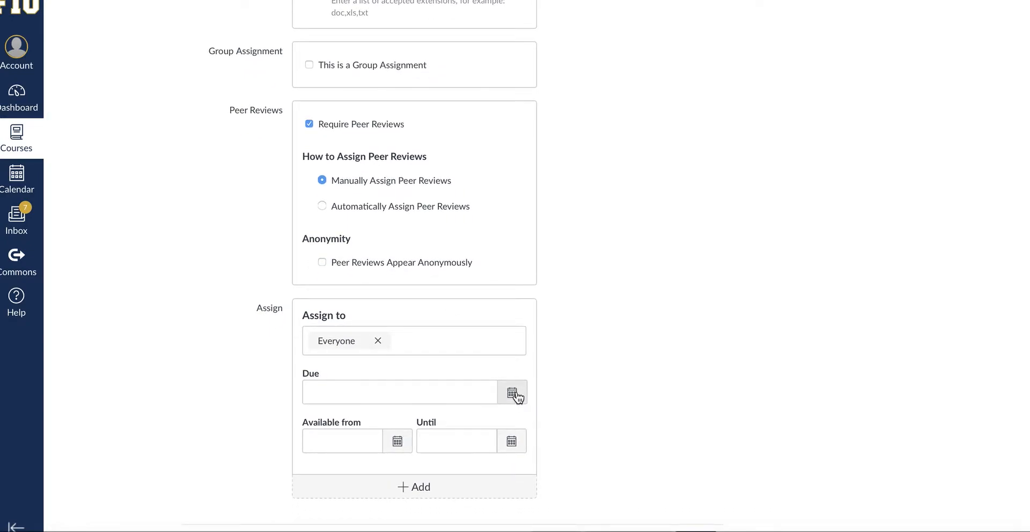
{"action": "left_click", "coordinate": [512, 394]}
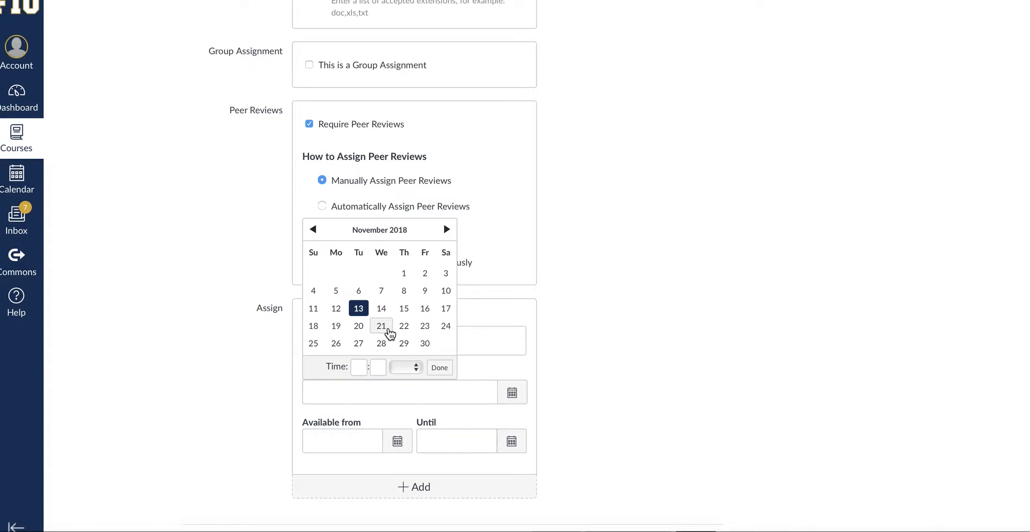
{"action": "left_click", "coordinate": [389, 330]}
{"action": "left_click", "coordinate": [573, 429]}
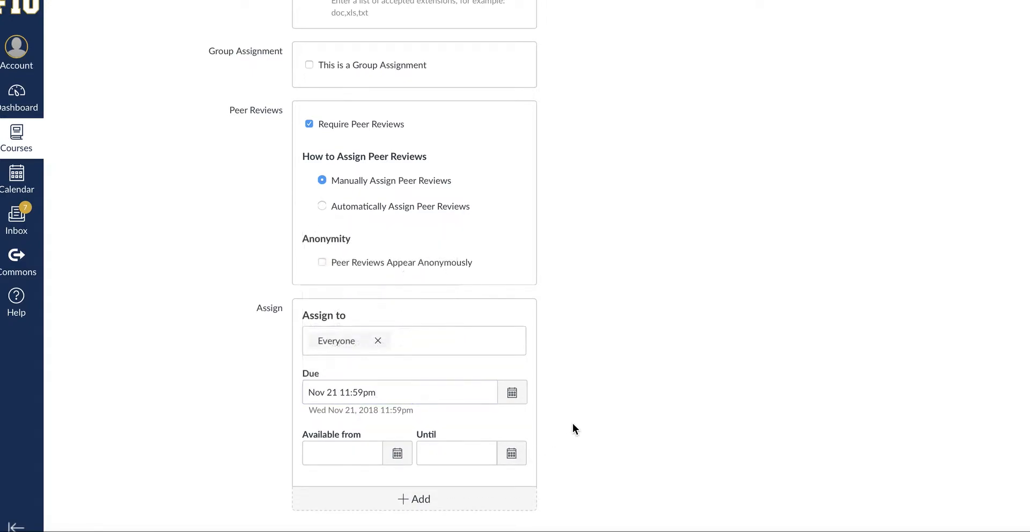
Make the assignment available from Nov 19 at 12am until Nov 29 at 11:59pm.
{"action": "left_click", "coordinate": [397, 454]}
{"action": "left_click", "coordinate": [344, 391]}
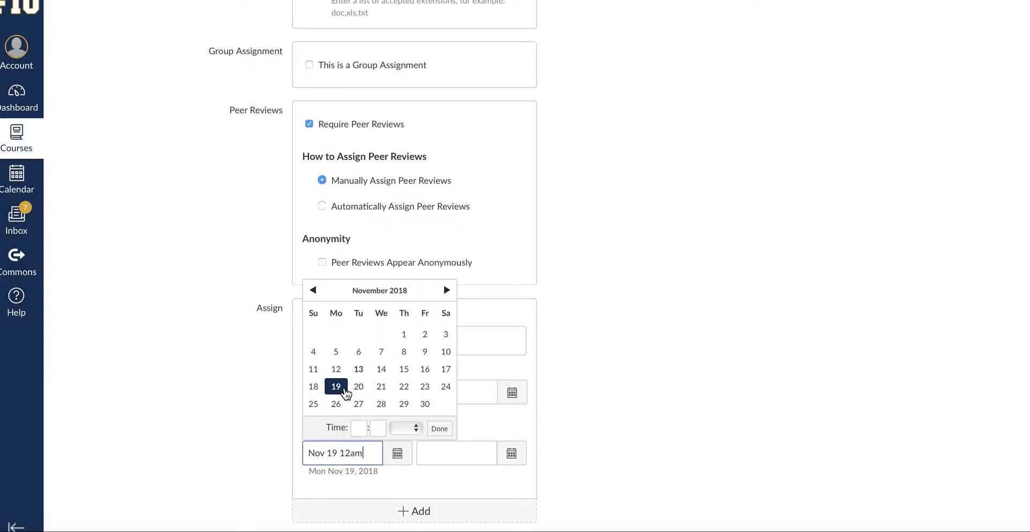
{"action": "left_click", "coordinate": [556, 414]}
{"action": "left_click", "coordinate": [525, 461]}
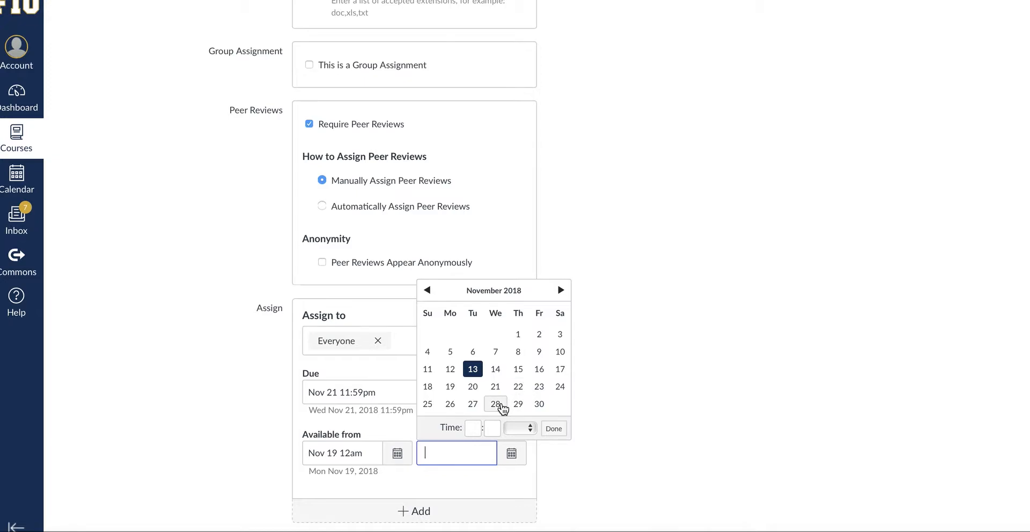
{"action": "left_click", "coordinate": [518, 407]}
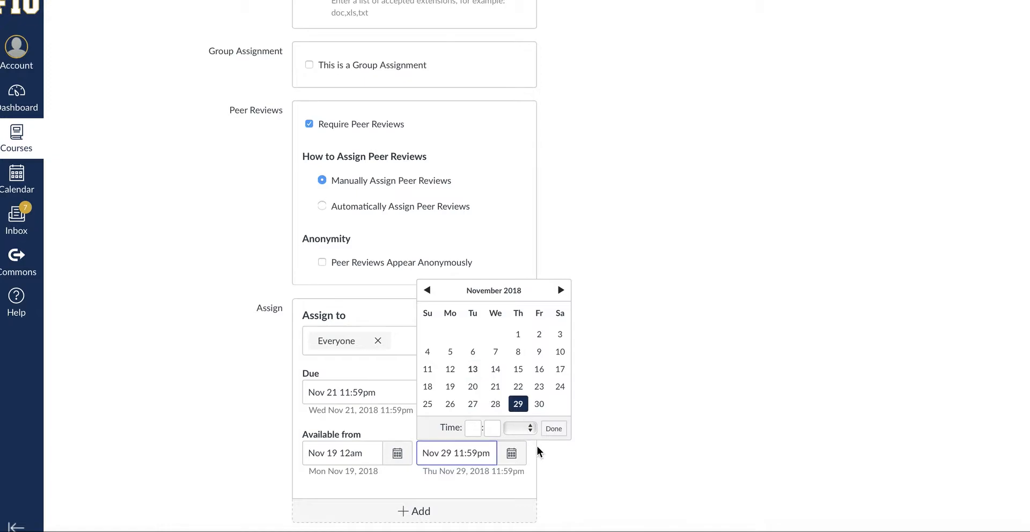
{"action": "left_click", "coordinate": [555, 430]}
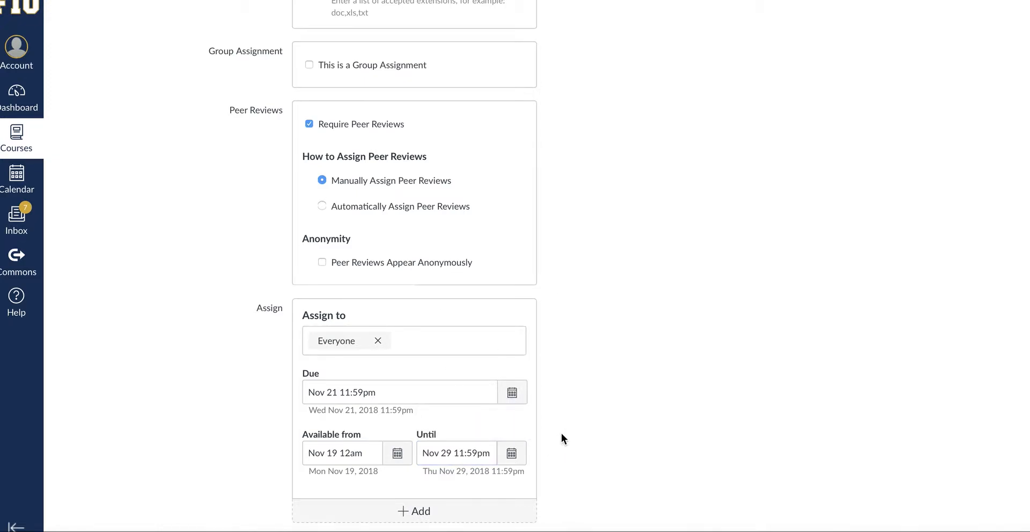
Switch the peer reviews to automatic assignment with 1 review per user.
{"action": "scroll", "coordinate": [561, 433], "scroll_direction": "up", "scroll_amount": 3}
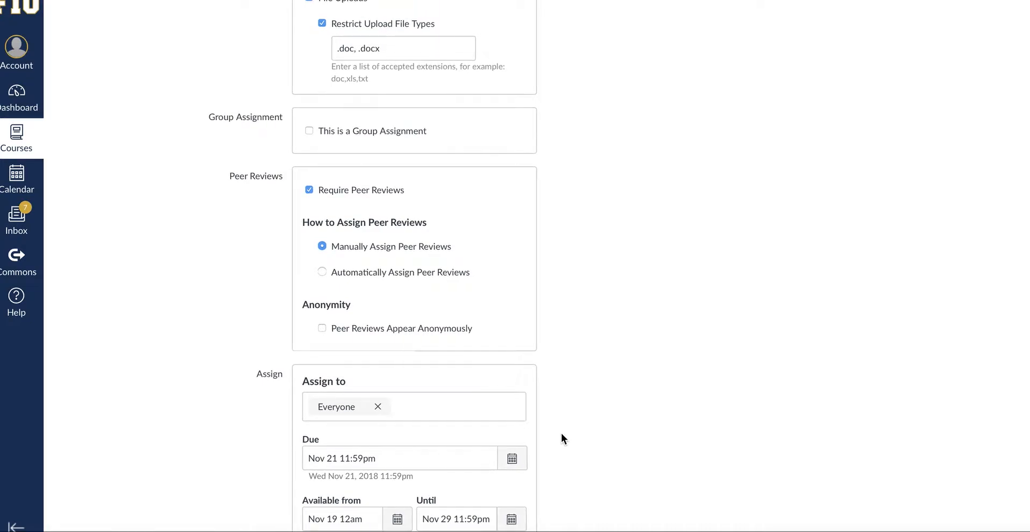
{"action": "scroll", "coordinate": [516, 388], "scroll_direction": "up", "scroll_amount": 1}
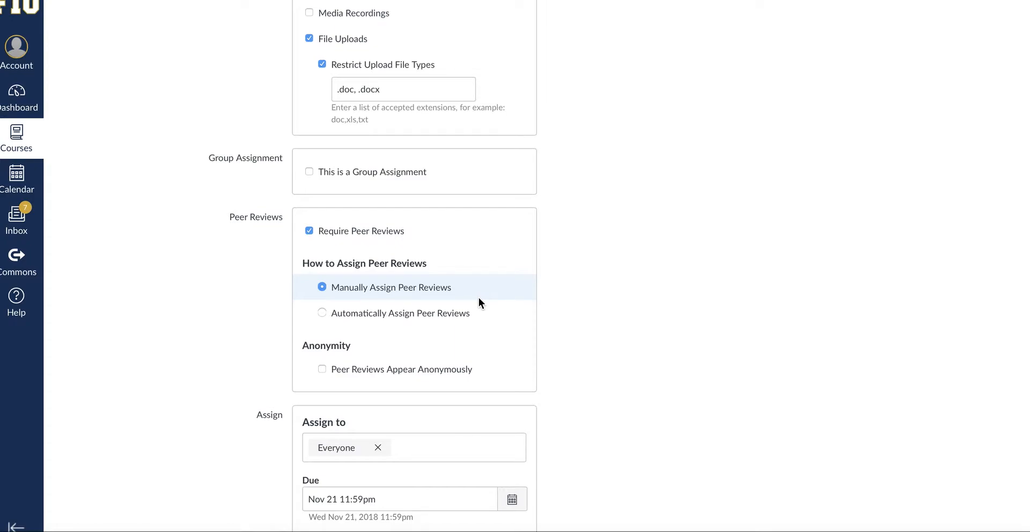
{"action": "left_click", "coordinate": [446, 319]}
{"action": "left_click", "coordinate": [372, 361]}
{"action": "key", "text": "BackSpace"}
{"action": "type", "text": "1"}
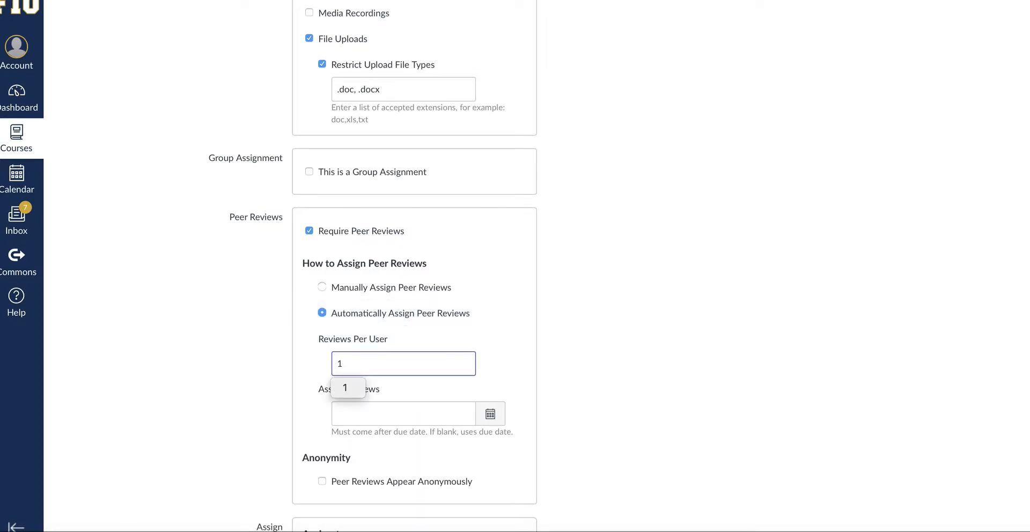
{"action": "left_click", "coordinate": [575, 349]}
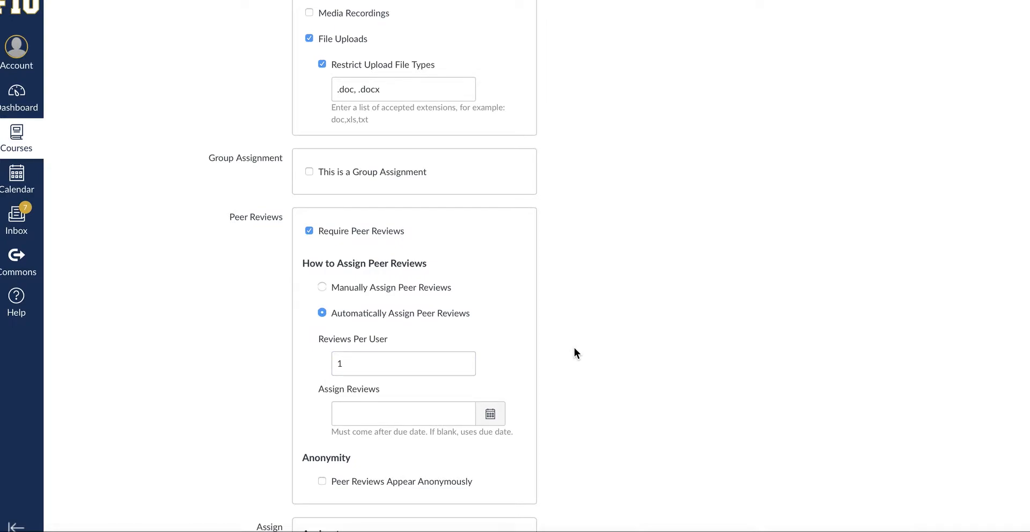
Set the Assign Reviews date for the automatic peer reviews to Nov 22, 2018.
{"action": "left_click", "coordinate": [490, 418]}
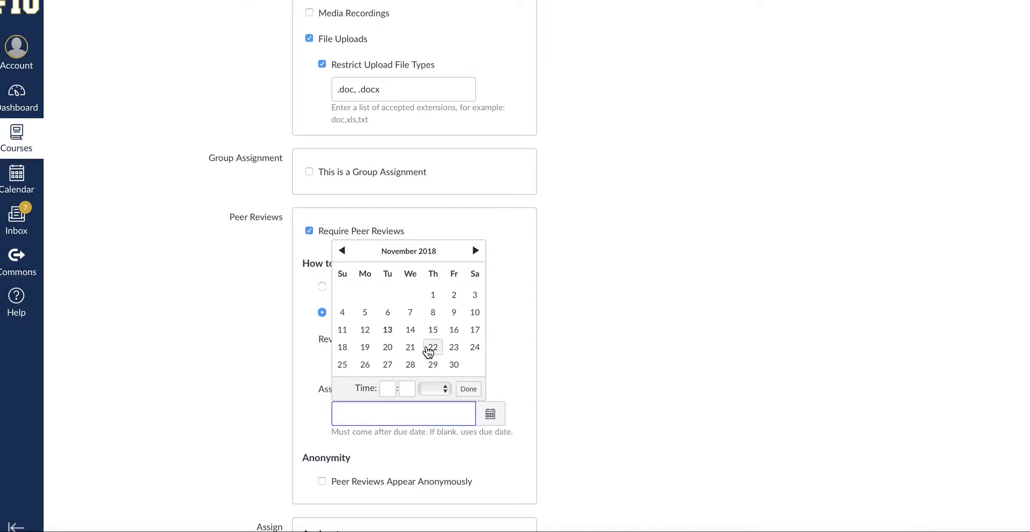
{"action": "left_click", "coordinate": [429, 349]}
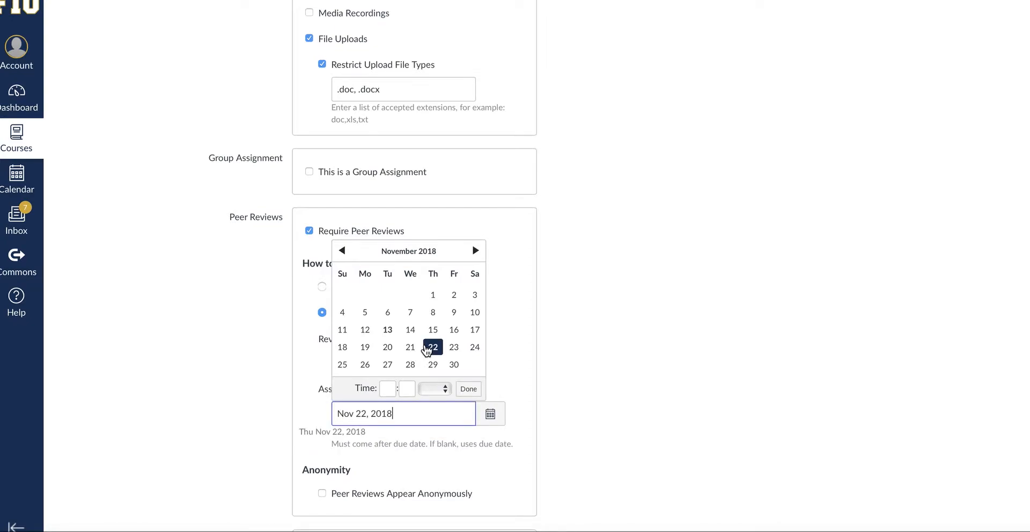
{"action": "left_click", "coordinate": [588, 420]}
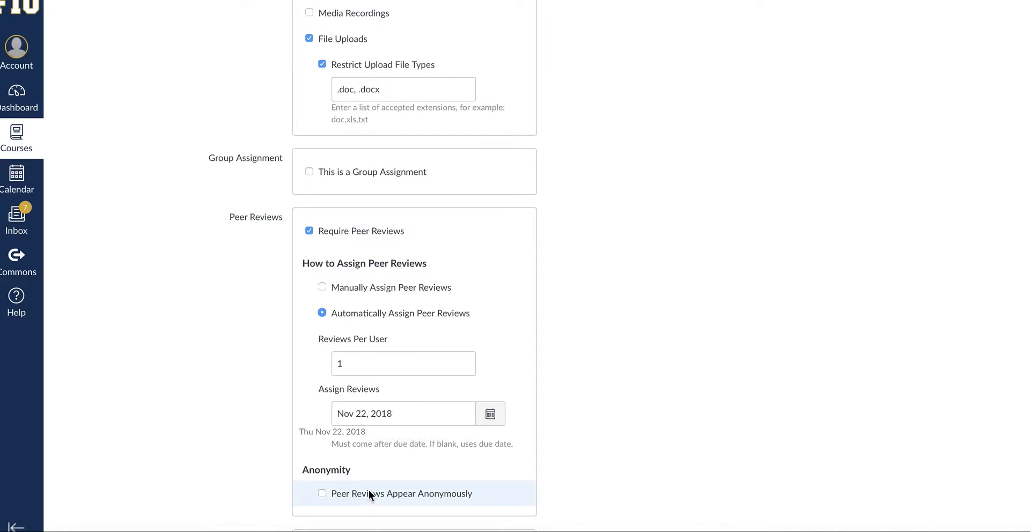
Make the peer reviews appear anonymously and save the assignment without publishing it.
{"action": "scroll", "coordinate": [414, 474], "scroll_direction": "down", "scroll_amount": 1}
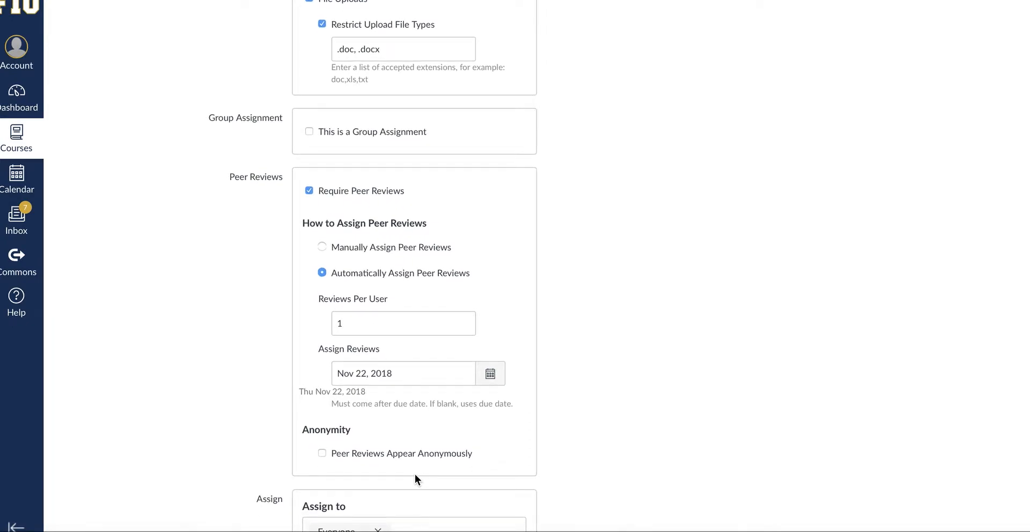
{"action": "scroll", "coordinate": [321, 460], "scroll_direction": "down", "scroll_amount": 1}
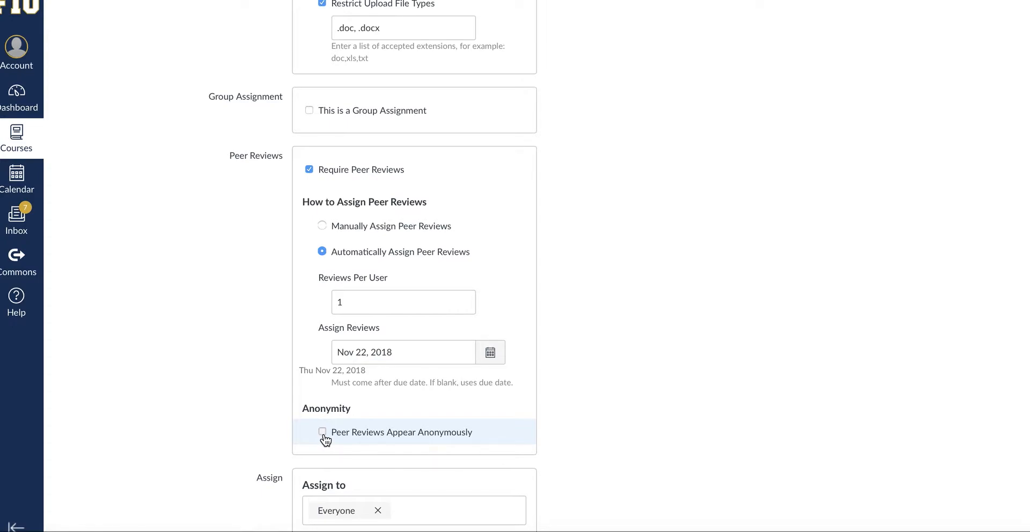
{"action": "left_click", "coordinate": [324, 436]}
{"action": "scroll", "coordinate": [639, 352], "scroll_direction": "down", "scroll_amount": 4}
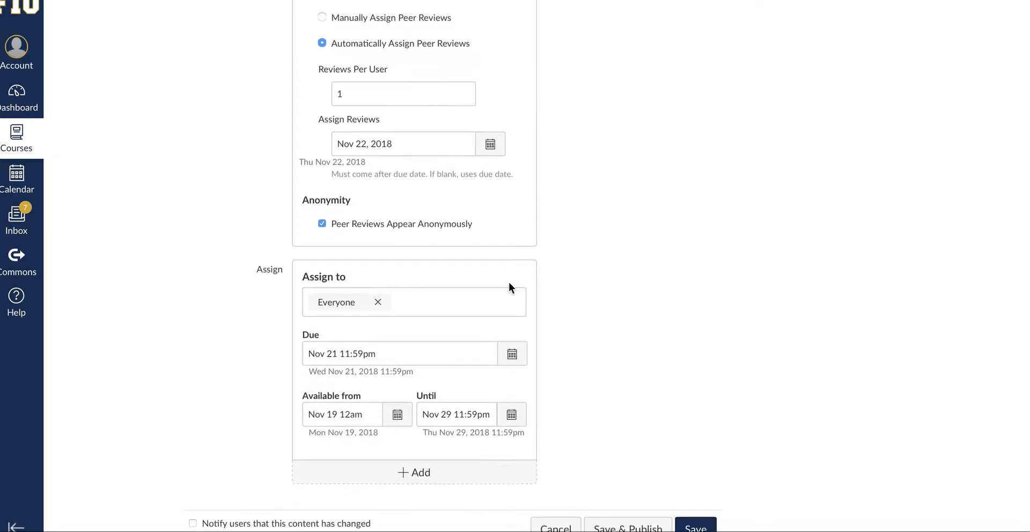
{"action": "scroll", "coordinate": [508, 281], "scroll_direction": "down", "scroll_amount": 2}
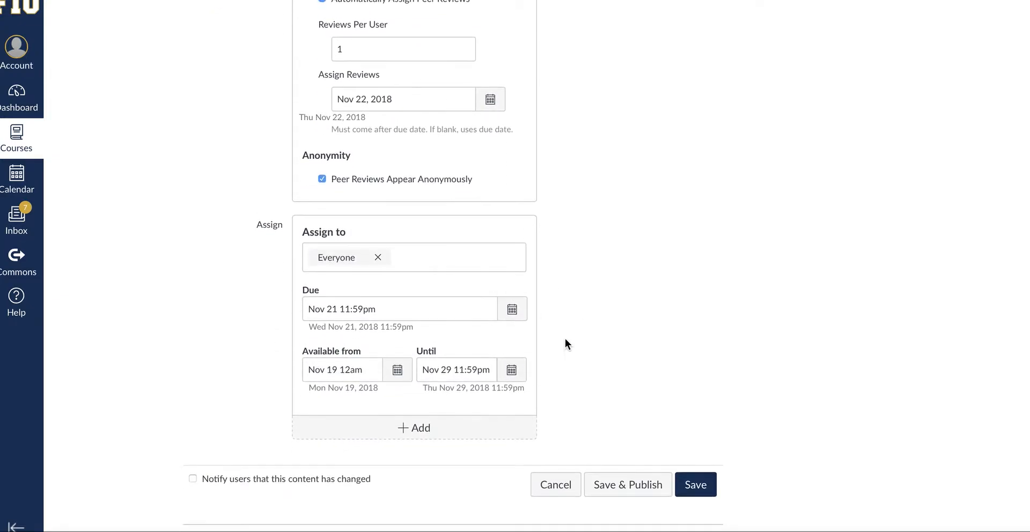
{"action": "left_click", "coordinate": [696, 485]}
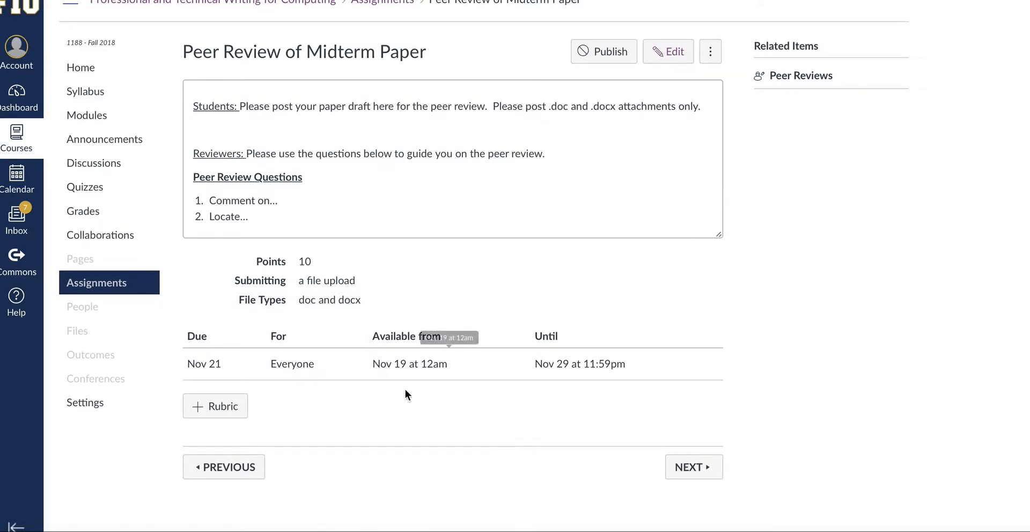
Open the assignment's peer reviews and select the second listed student as a submission for the first listed student to assess.
{"action": "left_click", "coordinate": [797, 77]}
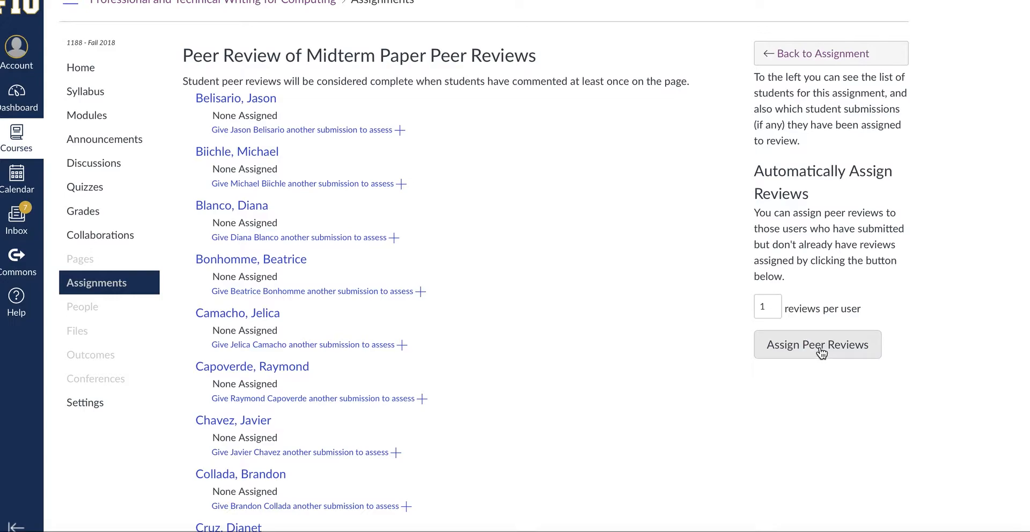
{"action": "left_click", "coordinate": [401, 132]}
{"action": "left_click", "coordinate": [324, 145]}
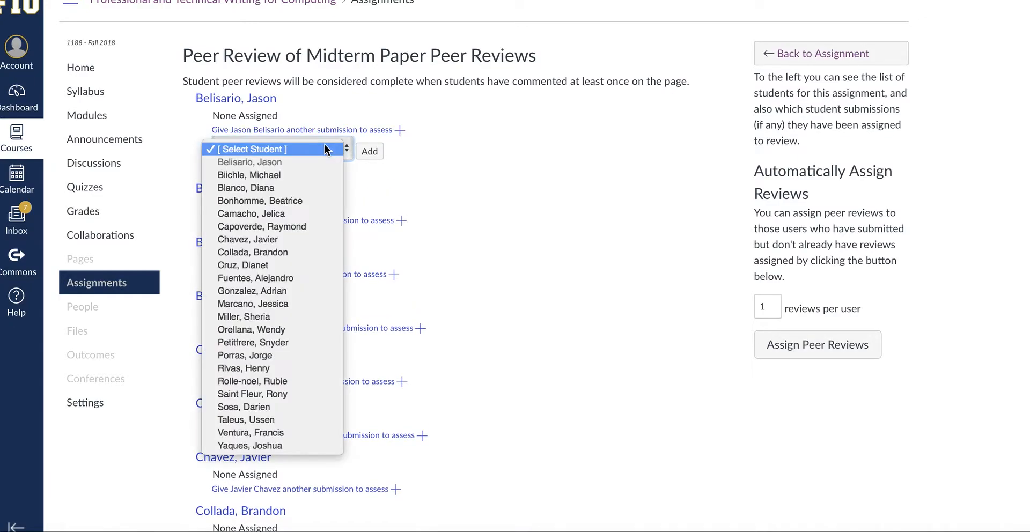
{"action": "left_click", "coordinate": [315, 172]}
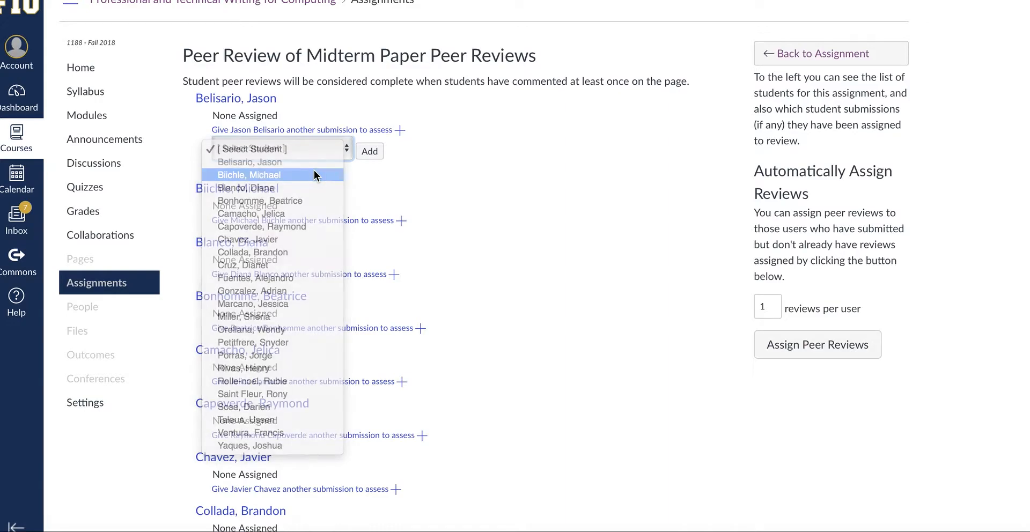
Assign the first listed student's submission to the second listed student for peer review.
{"action": "left_click", "coordinate": [397, 221]}
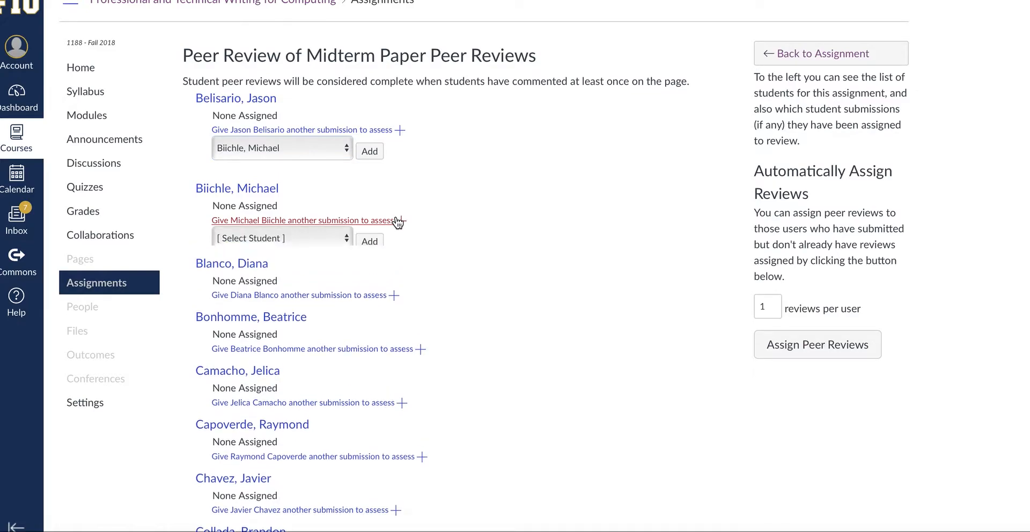
{"action": "left_click", "coordinate": [343, 246]}
{"action": "left_click", "coordinate": [340, 254]}
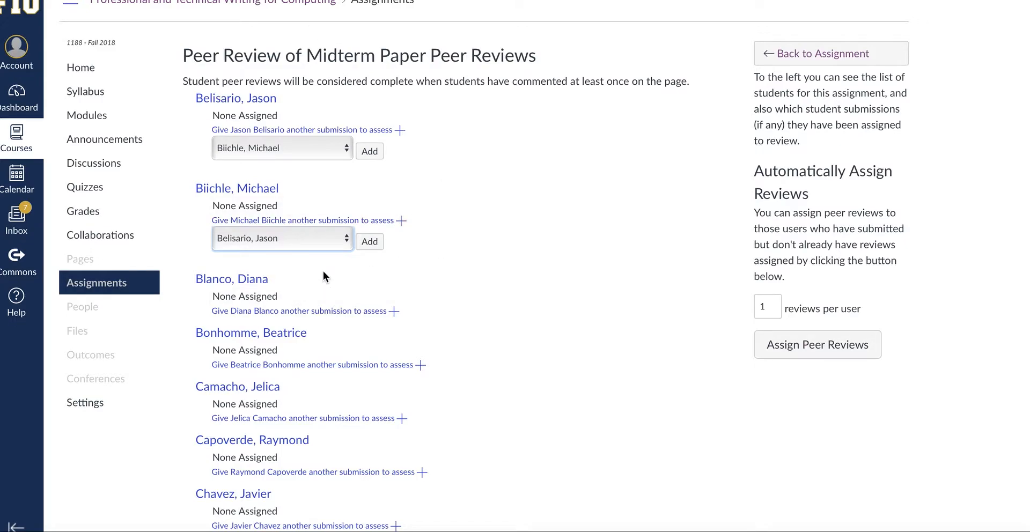
{"action": "left_click", "coordinate": [373, 243]}
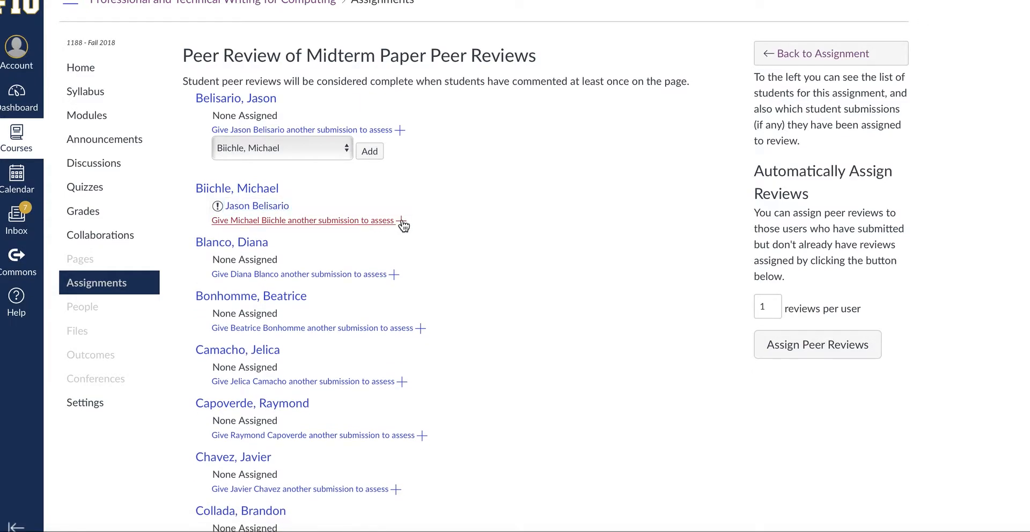
Give the second listed student an additional submission to review, that of the fourth listed student.
{"action": "left_click", "coordinate": [323, 243]}
{"action": "left_click", "coordinate": [323, 243]}
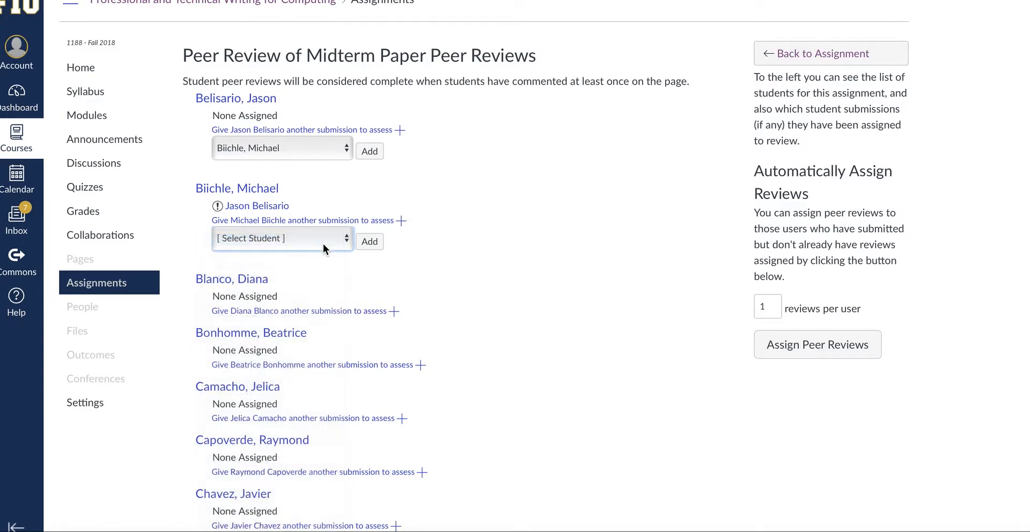
{"action": "left_click", "coordinate": [323, 244]}
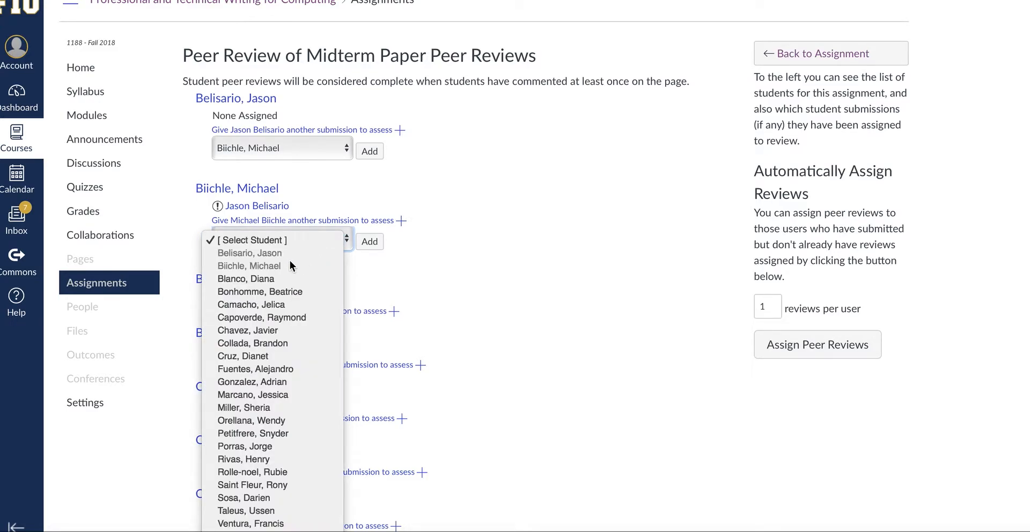
{"action": "left_click", "coordinate": [285, 290]}
{"action": "left_click", "coordinate": [370, 242]}
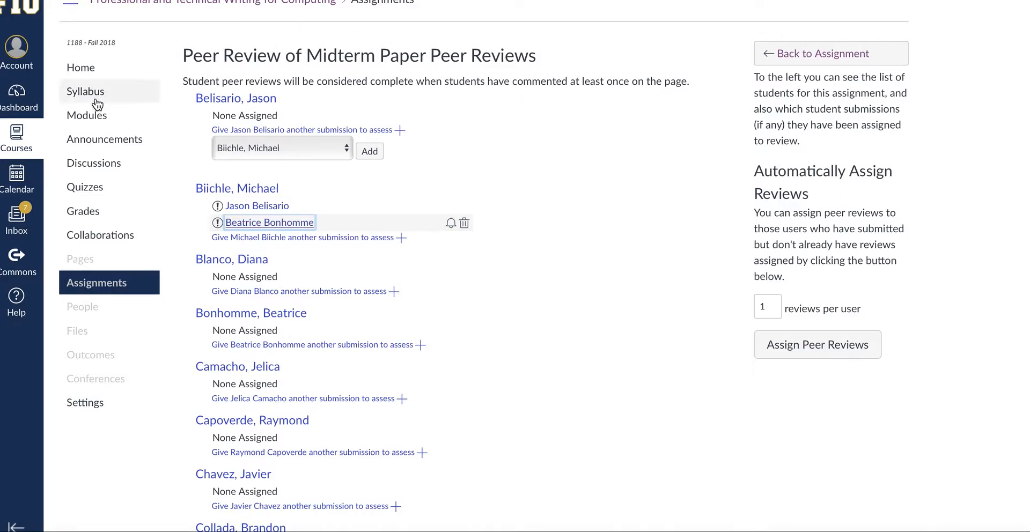
Add a new assignment named "Peer Review of Midterm Paper 2" to the published Module 0 | Getting Started.
{"action": "left_click", "coordinate": [95, 117]}
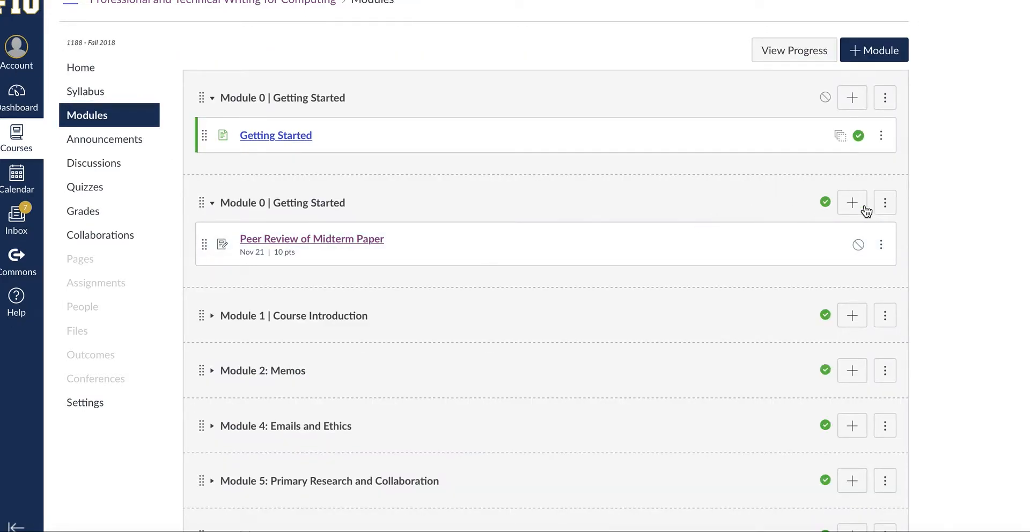
{"action": "left_click", "coordinate": [852, 203]}
{"action": "left_click", "coordinate": [362, 195]}
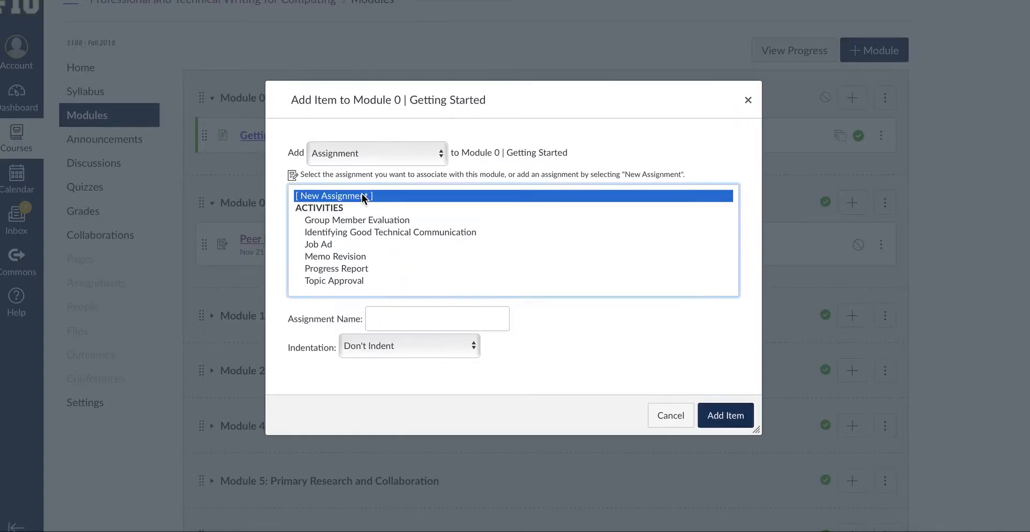
{"action": "left_click", "coordinate": [401, 318]}
{"action": "type", "text": "Peer "}
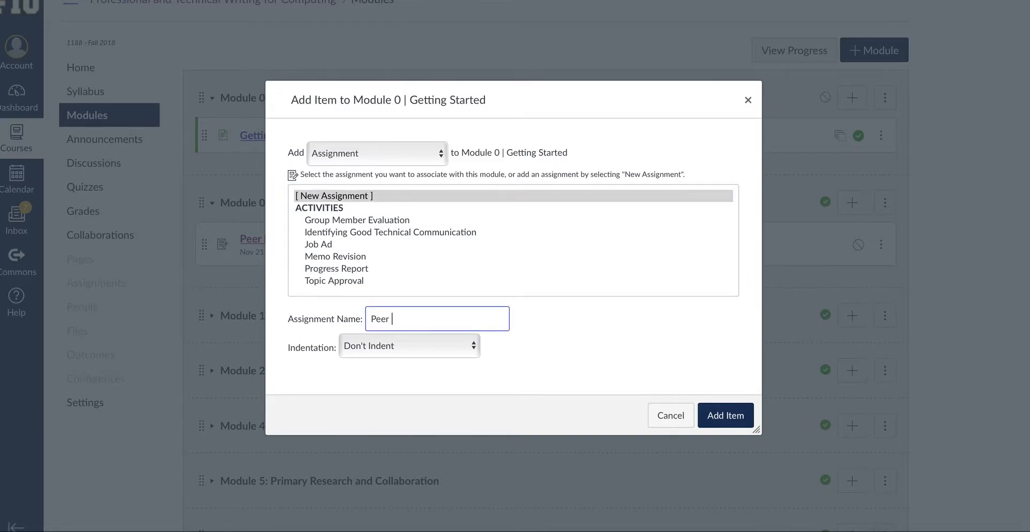
{"action": "type", "text": "Review of Midterm Paper 2"}
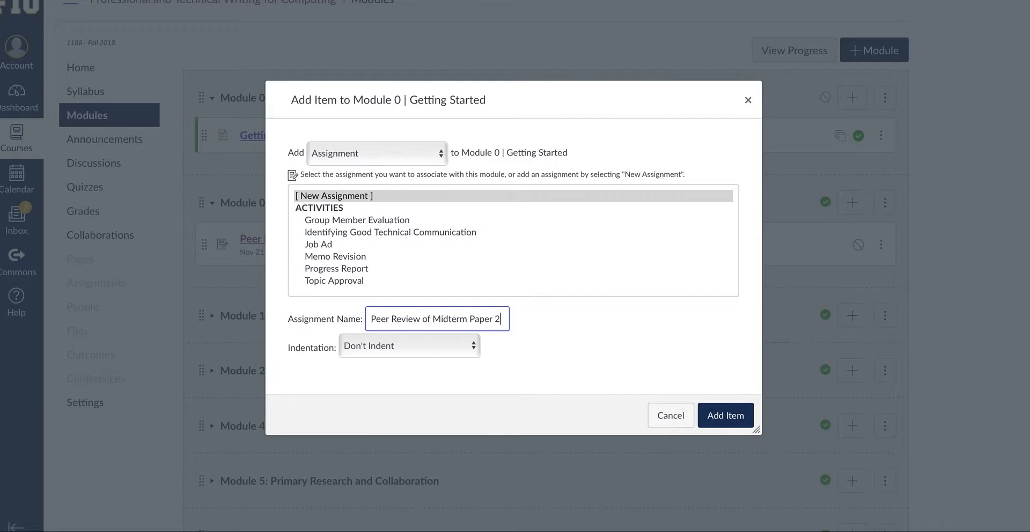
{"action": "left_click", "coordinate": [735, 417]}
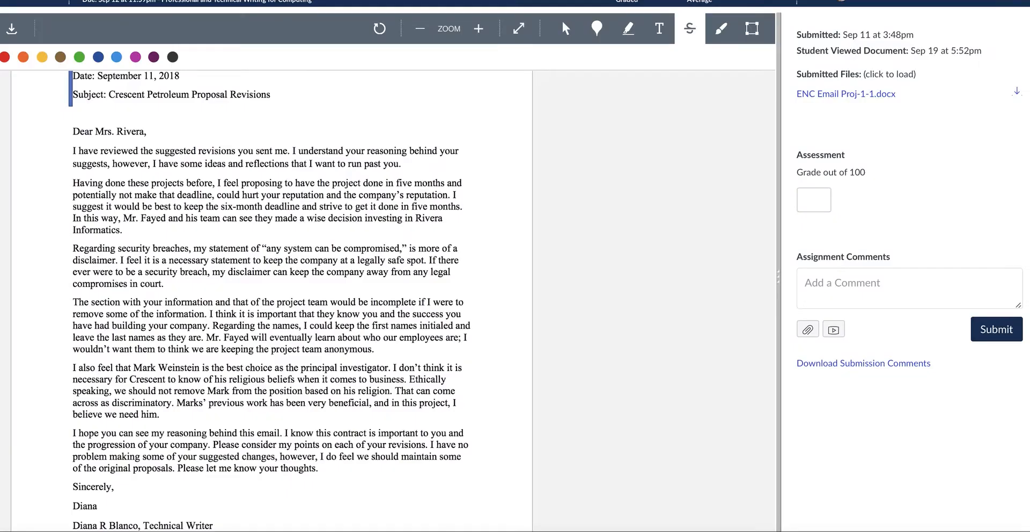
{"action": "scroll", "coordinate": [467, 177], "scroll_direction": "down", "scroll_amount": 1}
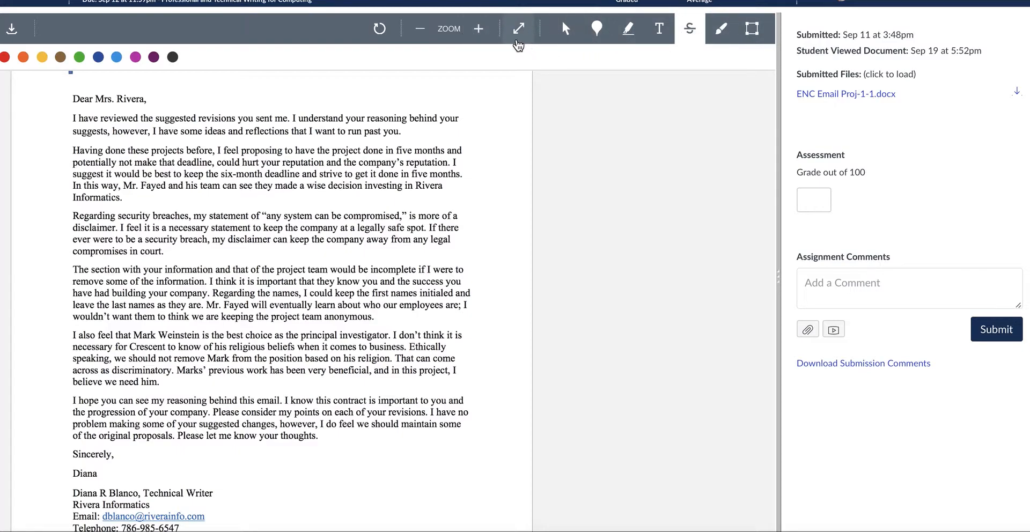
Highlight the last sentence of the second body paragraph in yellow and attach the comment "Thesis. kajlkdj;ldkjjf a".
{"action": "left_click", "coordinate": [629, 32]}
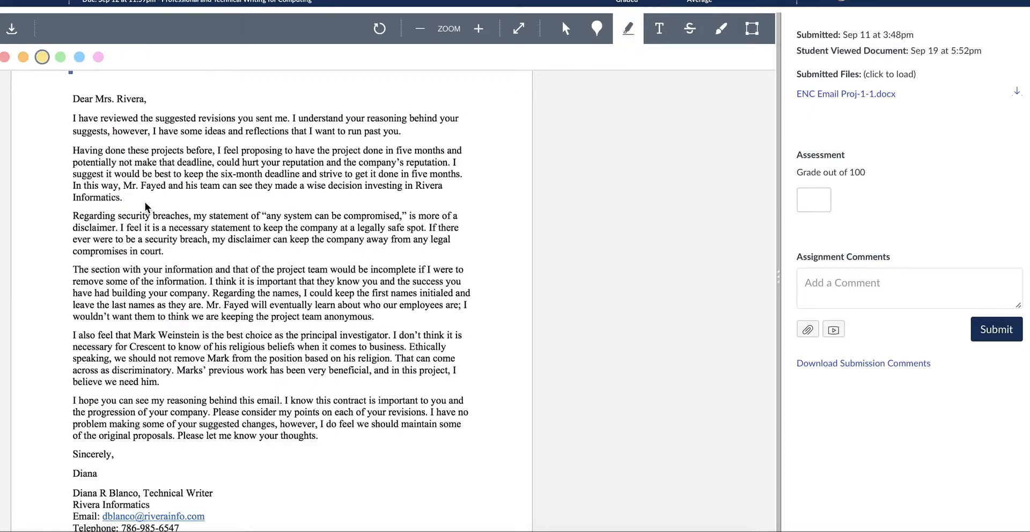
{"action": "left_click_drag", "start_coordinate": [122, 196], "coordinate": [73, 185]}
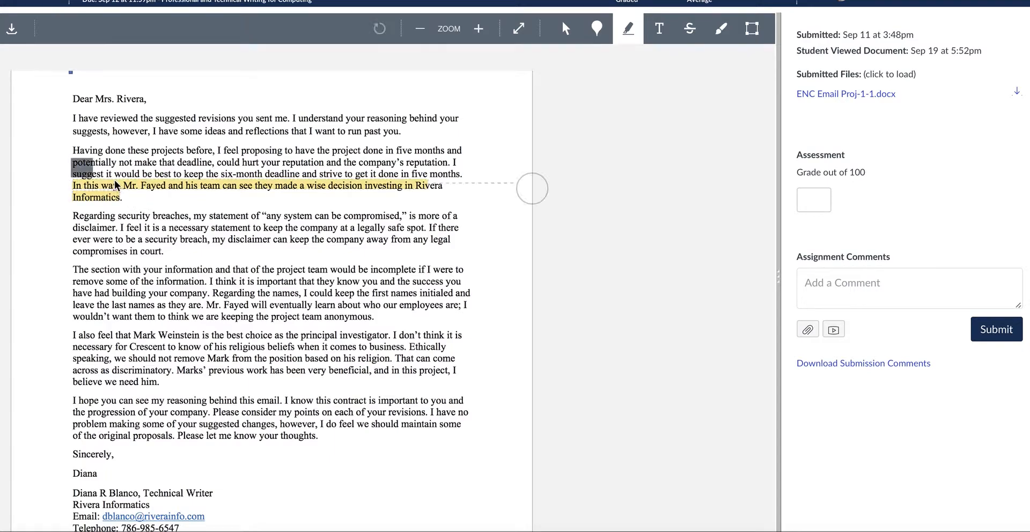
{"action": "left_click", "coordinate": [524, 201]}
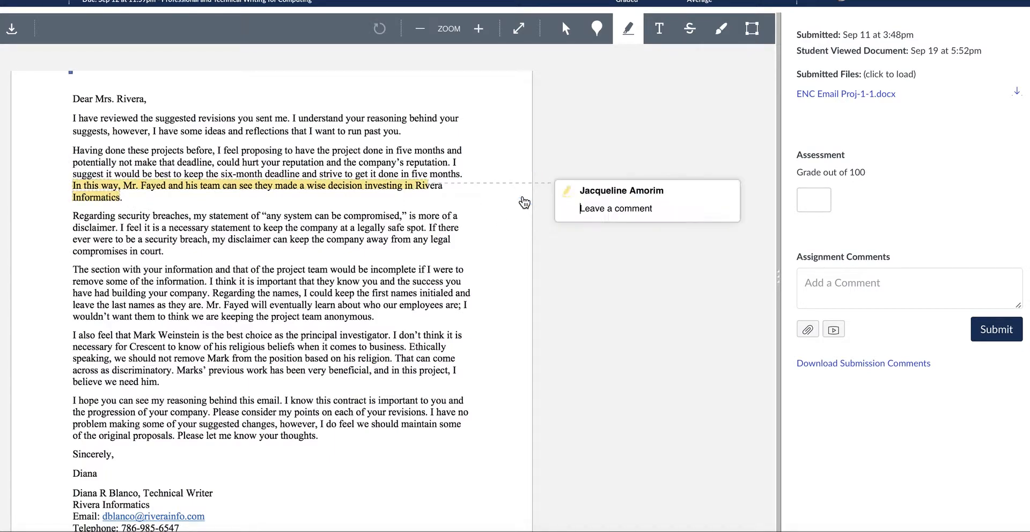
{"action": "type", "text": "Thesis"}
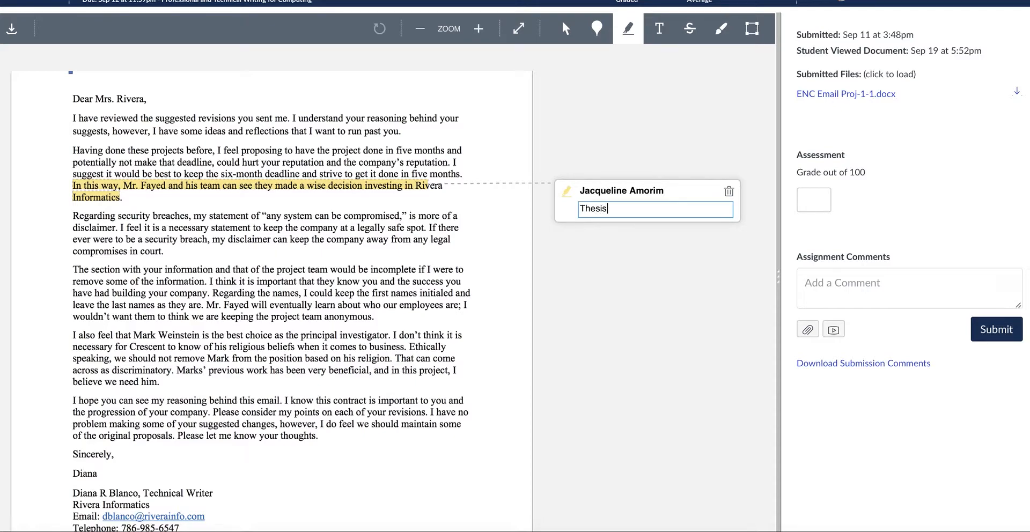
{"action": "type", "text": ". kajlkdj;ldkjjf a"}
{"action": "left_click", "coordinate": [266, 146]}
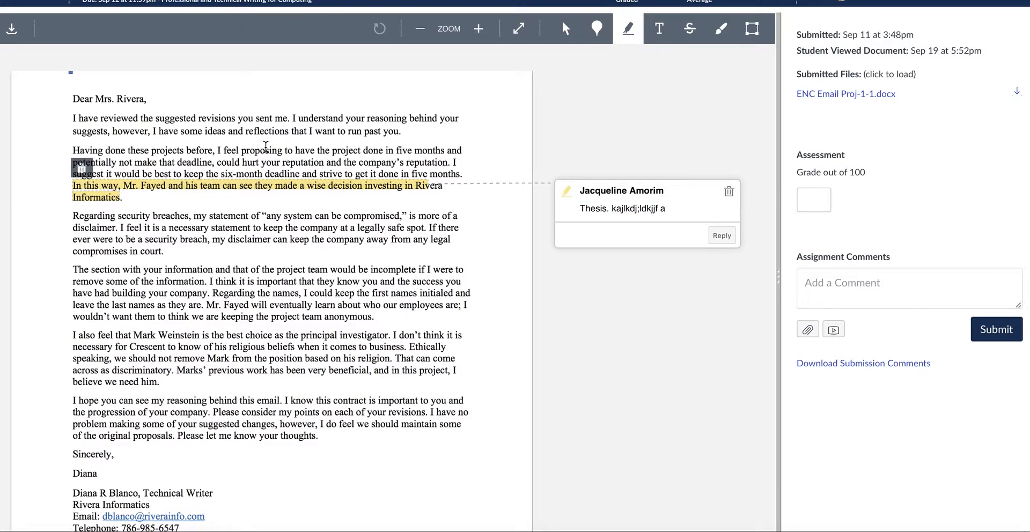
Change the colour of the highlight in the second body paragraph to green.
{"action": "scroll", "coordinate": [232, 199], "scroll_direction": "up", "scroll_amount": 2}
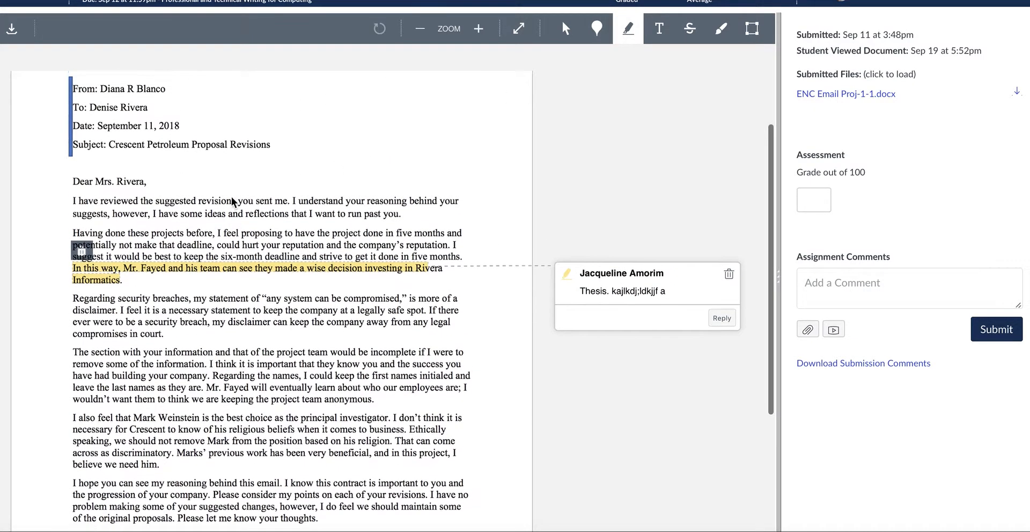
{"action": "scroll", "coordinate": [231, 201], "scroll_direction": "up", "scroll_amount": 2}
{"action": "left_click", "coordinate": [633, 38]}
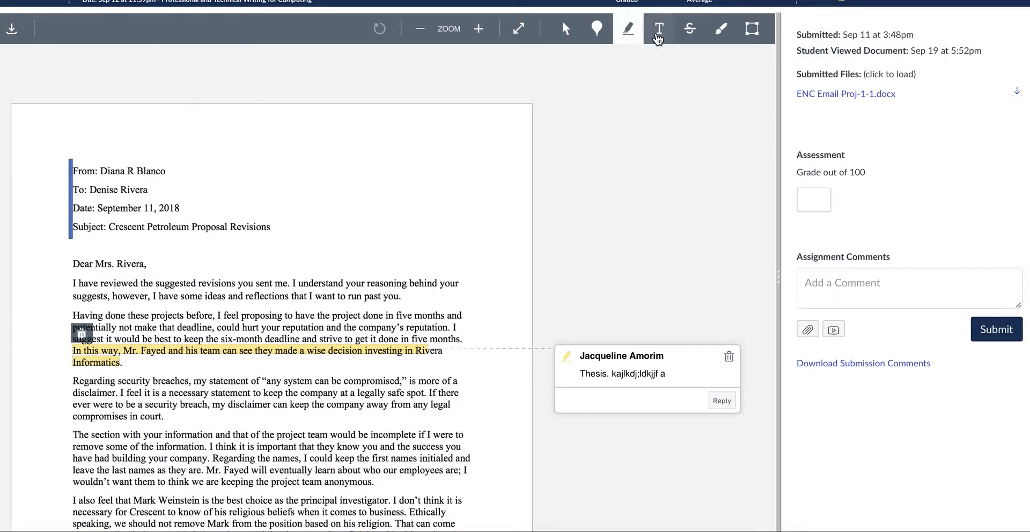
{"action": "left_click", "coordinate": [596, 29]}
{"action": "left_click", "coordinate": [62, 57]}
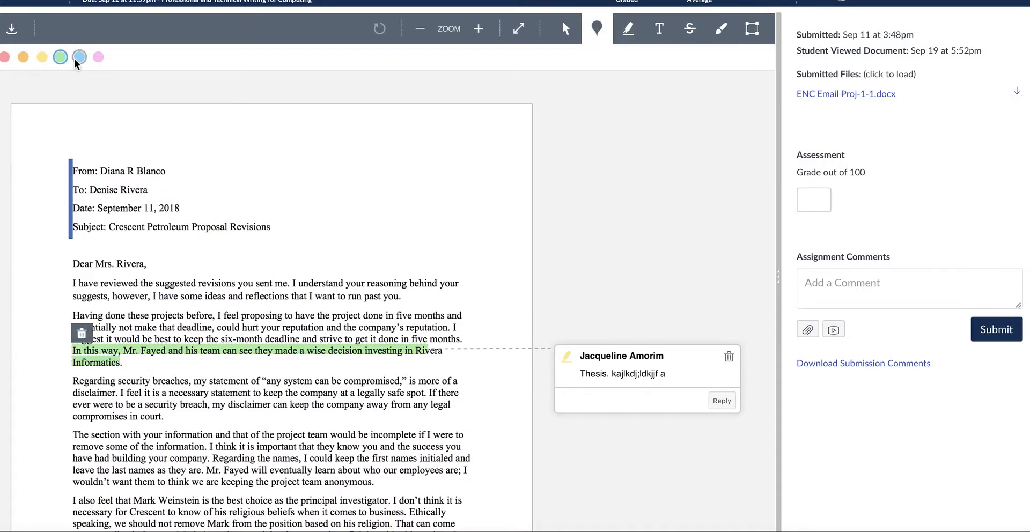
Strike out the fourth body paragraph's text from "remove some of the information" to "I could keep" and open its comment field.
{"action": "left_click", "coordinate": [660, 33]}
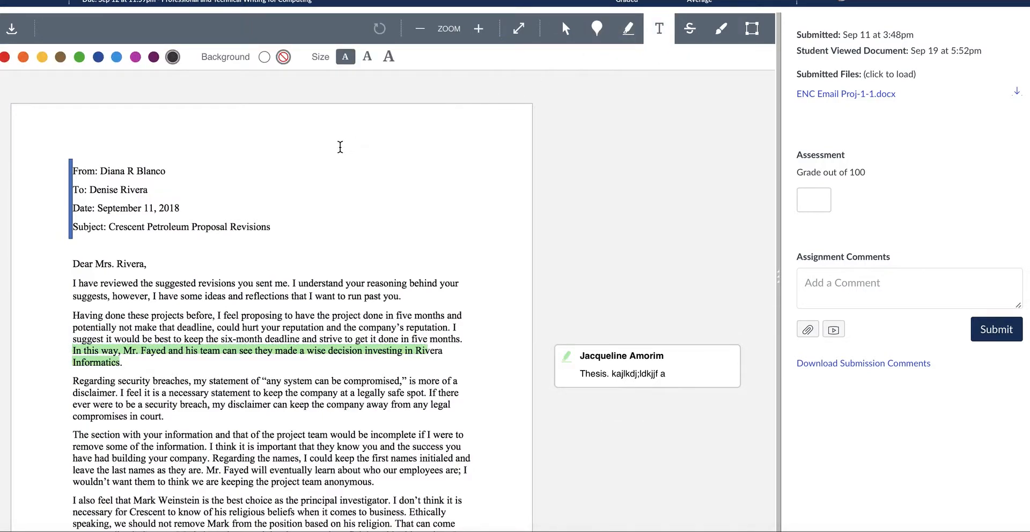
{"action": "left_click", "coordinate": [435, 157]}
{"action": "left_click", "coordinate": [690, 29]}
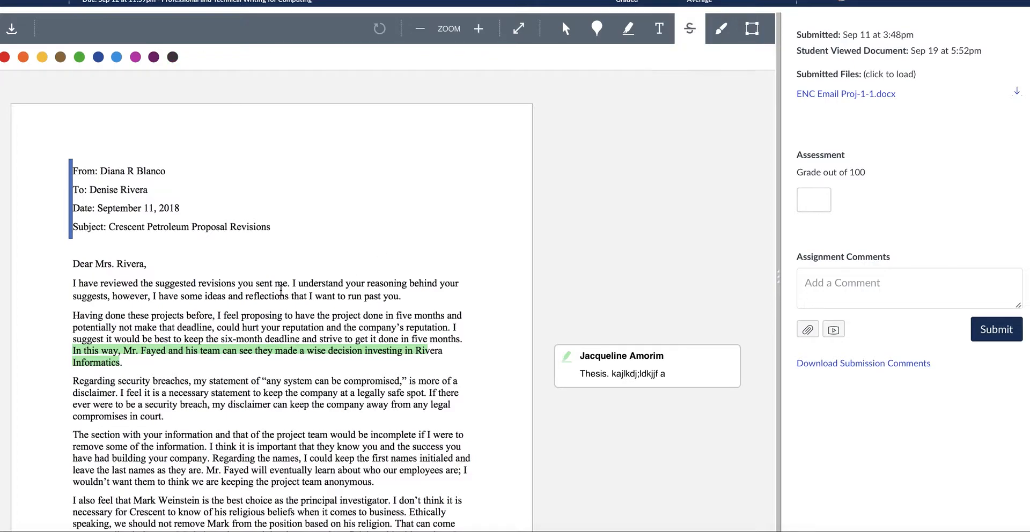
{"action": "scroll", "coordinate": [76, 300], "scroll_direction": "down", "scroll_amount": 5}
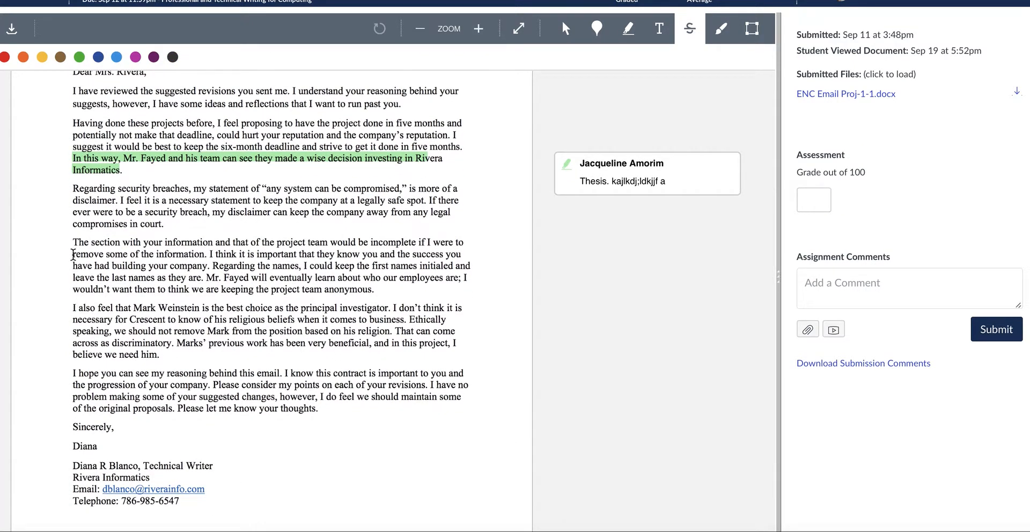
{"action": "left_click_drag", "start_coordinate": [73, 247], "coordinate": [358, 270]}
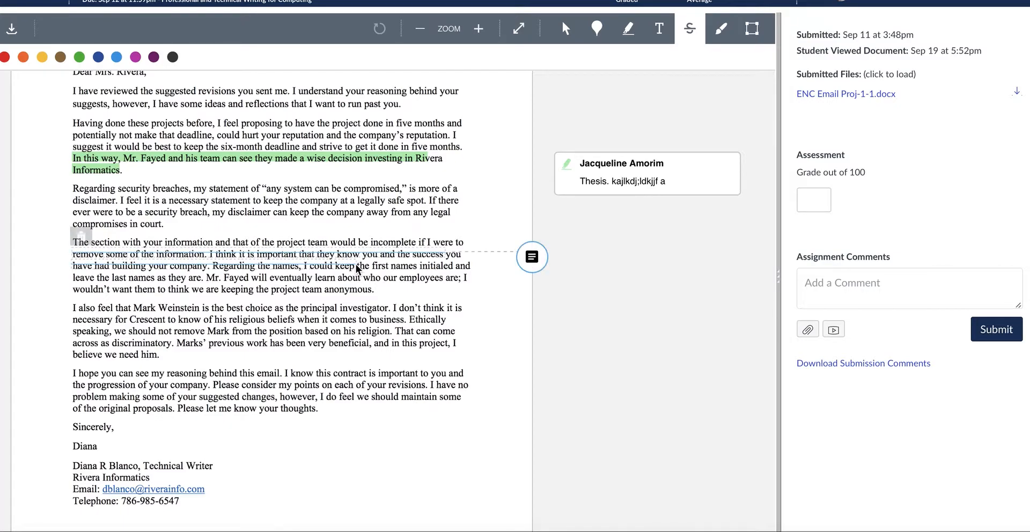
{"action": "left_click", "coordinate": [530, 258]}
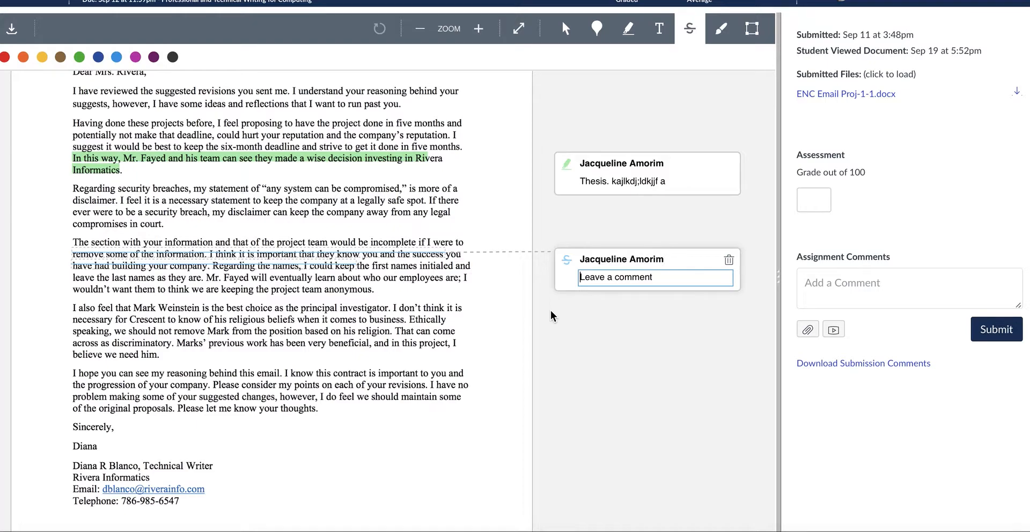
{"action": "left_click_drag", "start_coordinate": [675, 260], "coordinate": [582, 264]}
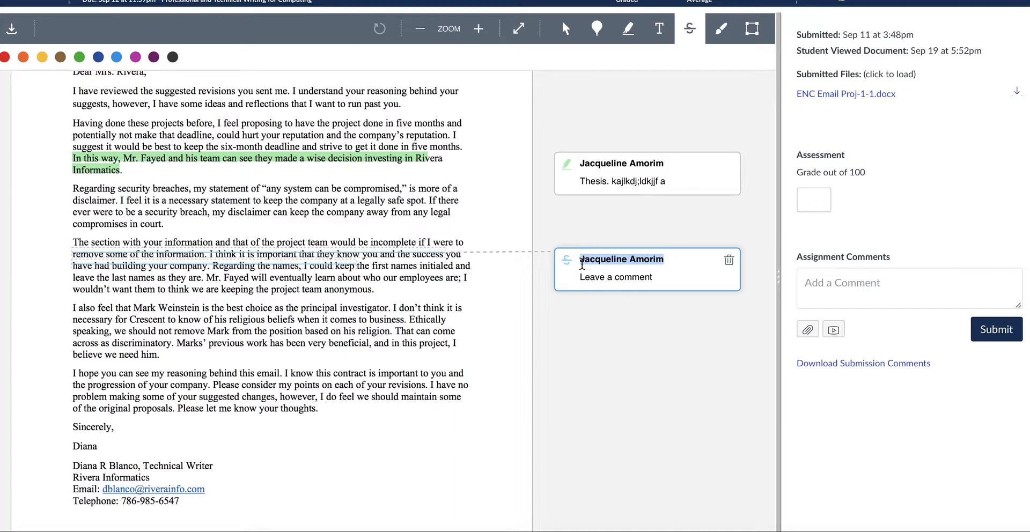
{"action": "left_click", "coordinate": [593, 340]}
Shorten the comment on the green highlight to "Thesis.".
{"action": "scroll", "coordinate": [474, 282], "scroll_direction": "up", "scroll_amount": 2}
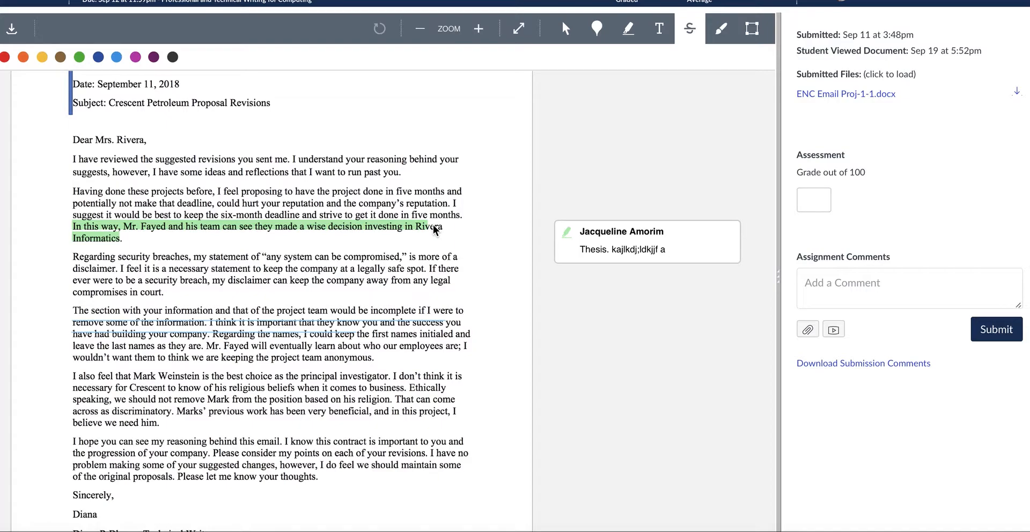
{"action": "left_click", "coordinate": [678, 247]}
{"action": "left_click_drag", "start_coordinate": [675, 250], "coordinate": [611, 249]}
{"action": "key", "text": "BackSpace"}
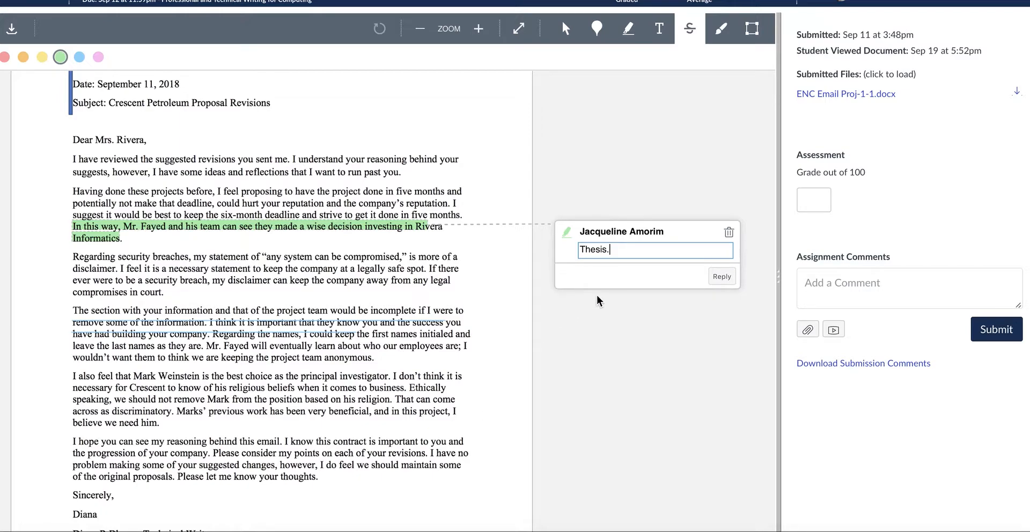
Examine the highlighted and struck-out passages in the submitted letter, and open the strikeout's comment field.
{"action": "scroll", "coordinate": [406, 370], "scroll_direction": "down", "scroll_amount": 1}
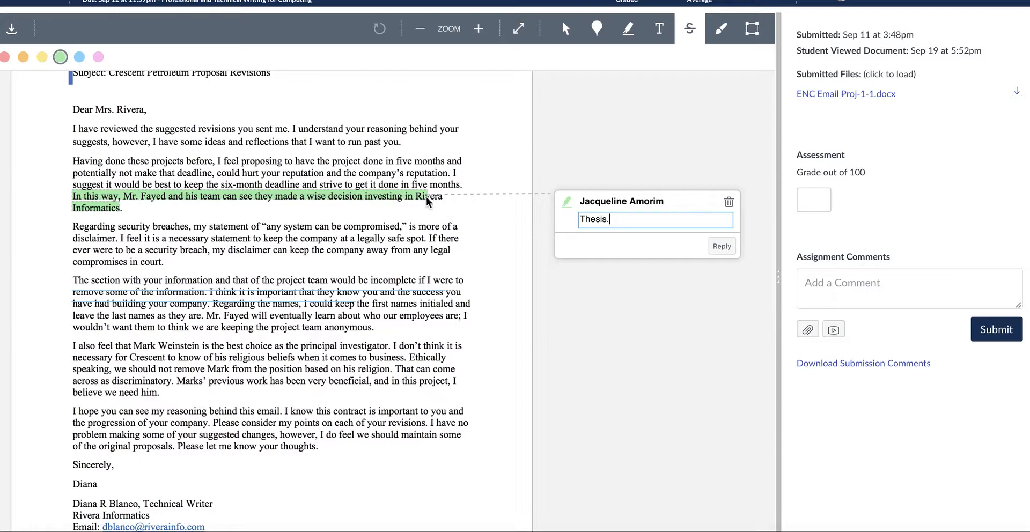
{"action": "left_click", "coordinate": [381, 296]}
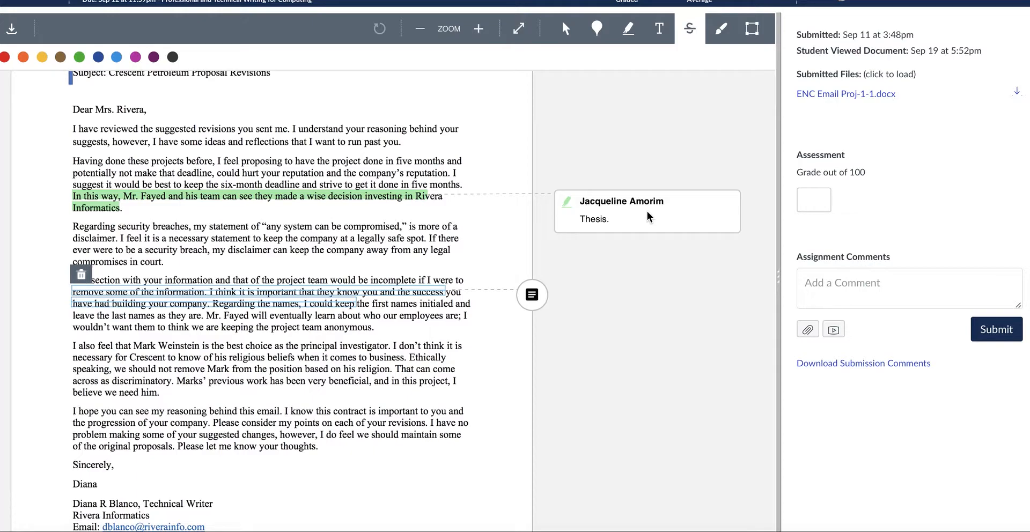
{"action": "scroll", "coordinate": [647, 215], "scroll_direction": "up", "scroll_amount": 2}
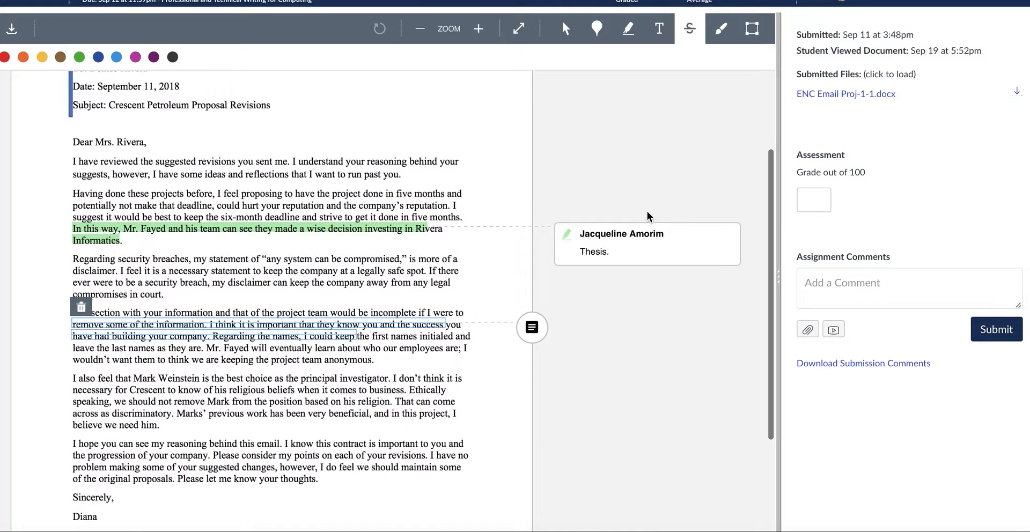
{"action": "scroll", "coordinate": [647, 214], "scroll_direction": "down", "scroll_amount": 1}
{"action": "scroll", "coordinate": [647, 210], "scroll_direction": "up", "scroll_amount": 2}
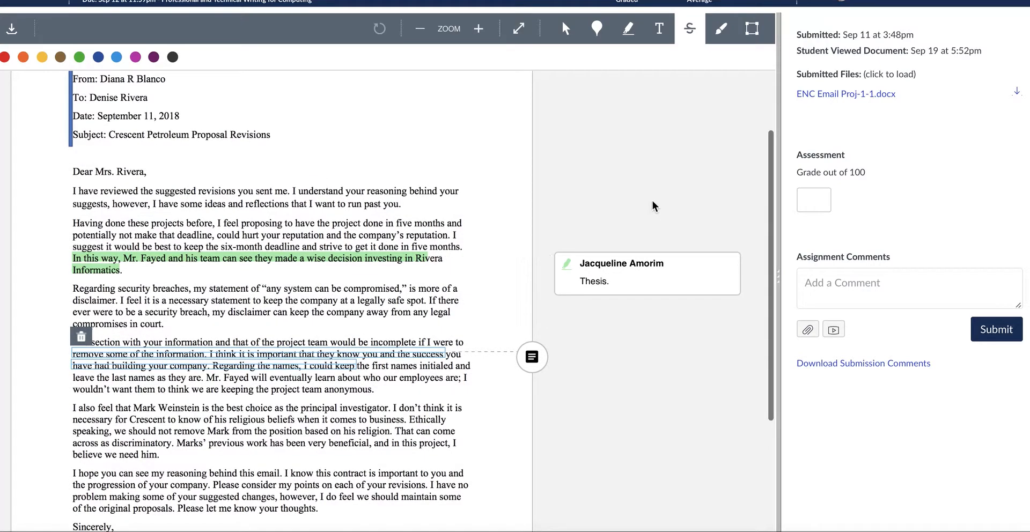
{"action": "scroll", "coordinate": [720, 106], "scroll_direction": "down", "scroll_amount": 1}
{"action": "scroll", "coordinate": [720, 105], "scroll_direction": "up", "scroll_amount": 3}
{"action": "scroll", "coordinate": [720, 106], "scroll_direction": "down", "scroll_amount": 1}
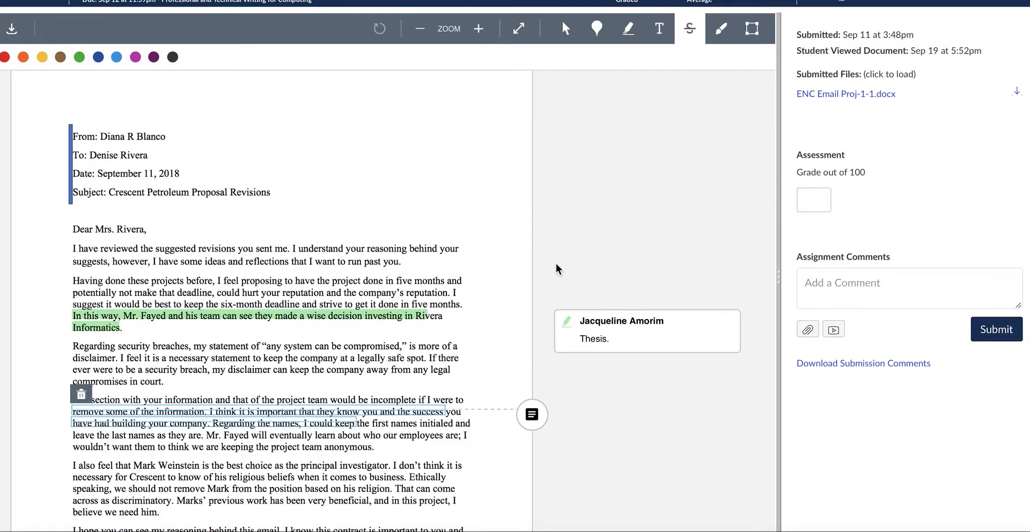
{"action": "scroll", "coordinate": [556, 264], "scroll_direction": "down", "scroll_amount": 3}
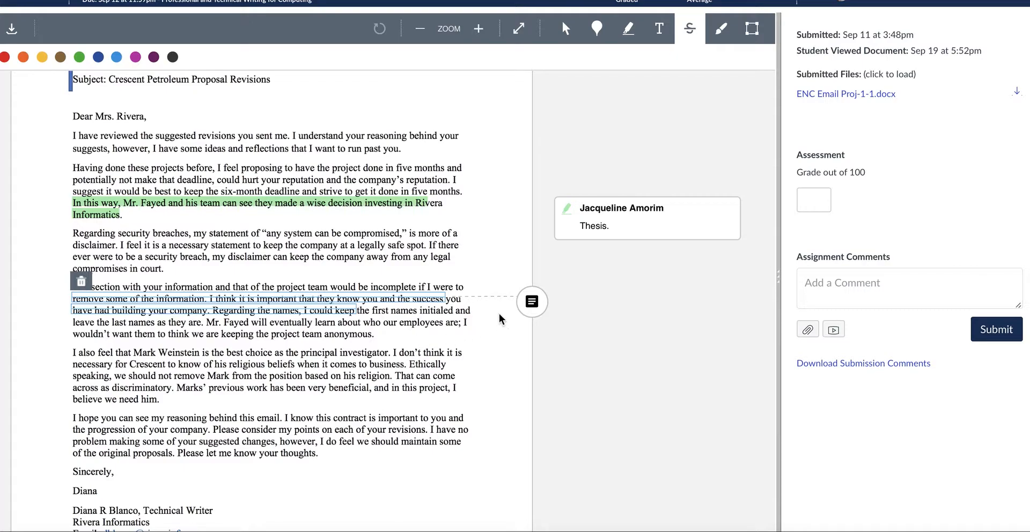
{"action": "left_click", "coordinate": [531, 302]}
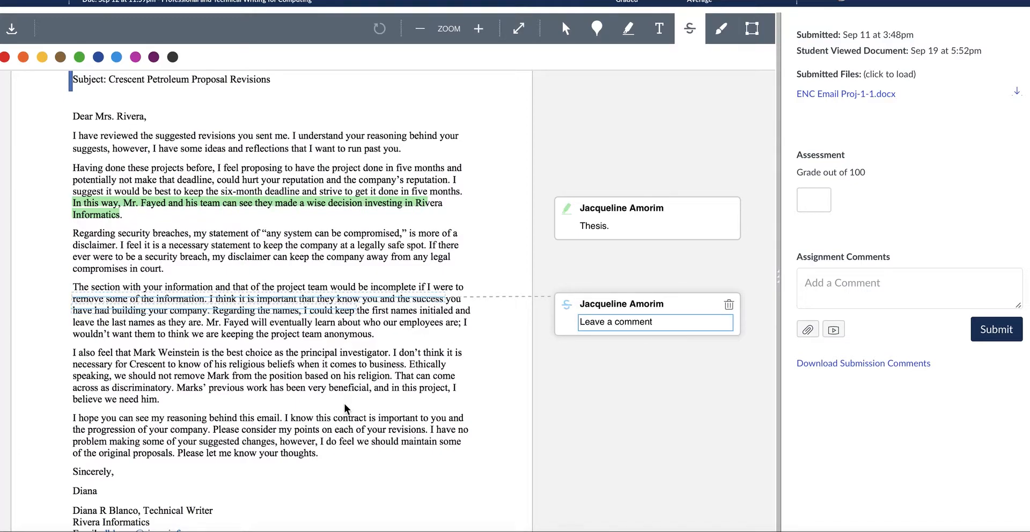
Reply to the green highlight's comment with "This was a great comment!".
{"action": "scroll", "coordinate": [340, 404], "scroll_direction": "down", "scroll_amount": 1}
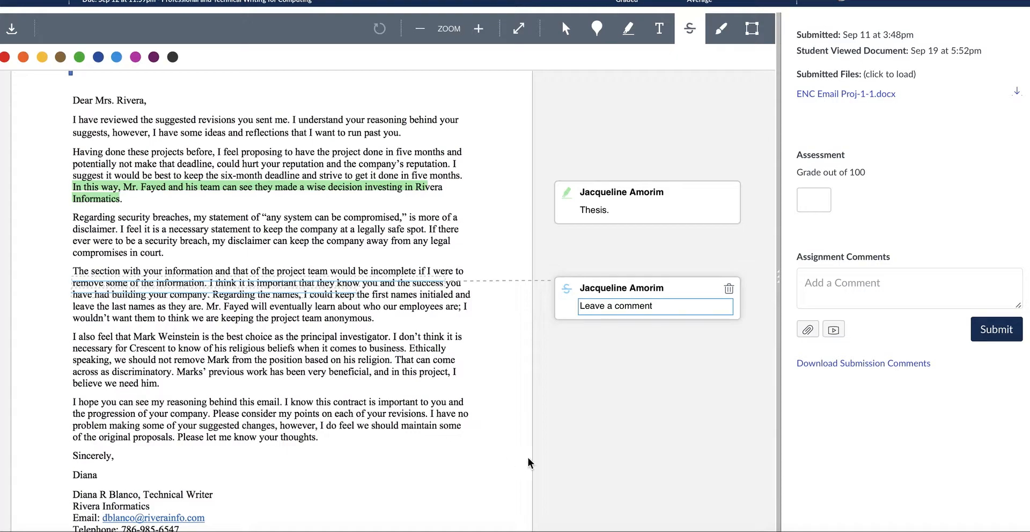
{"action": "left_click", "coordinate": [662, 216]}
{"action": "left_click", "coordinate": [724, 238]}
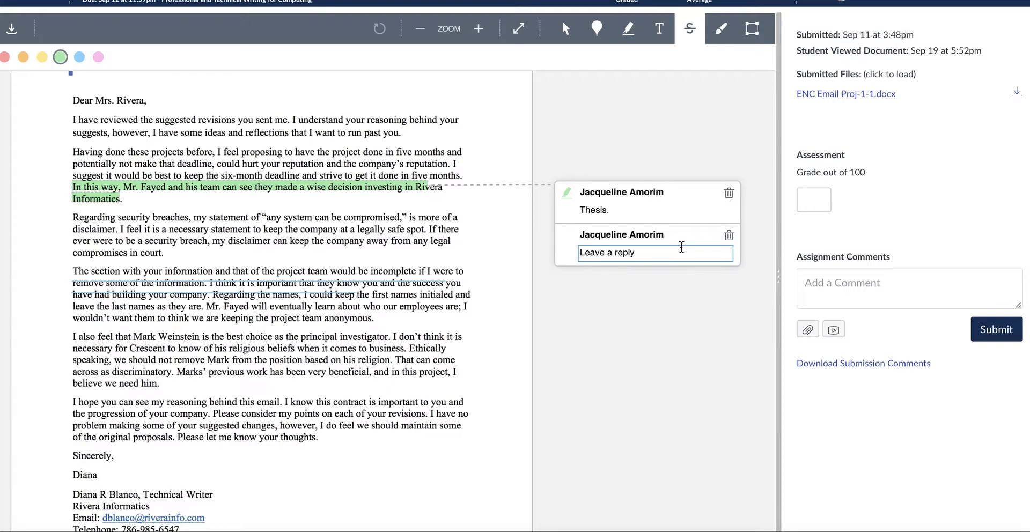
{"action": "type", "text": "This was a c"}
{"action": "key", "text": "BackSpace"}
{"action": "type", "text": "great comment!"}
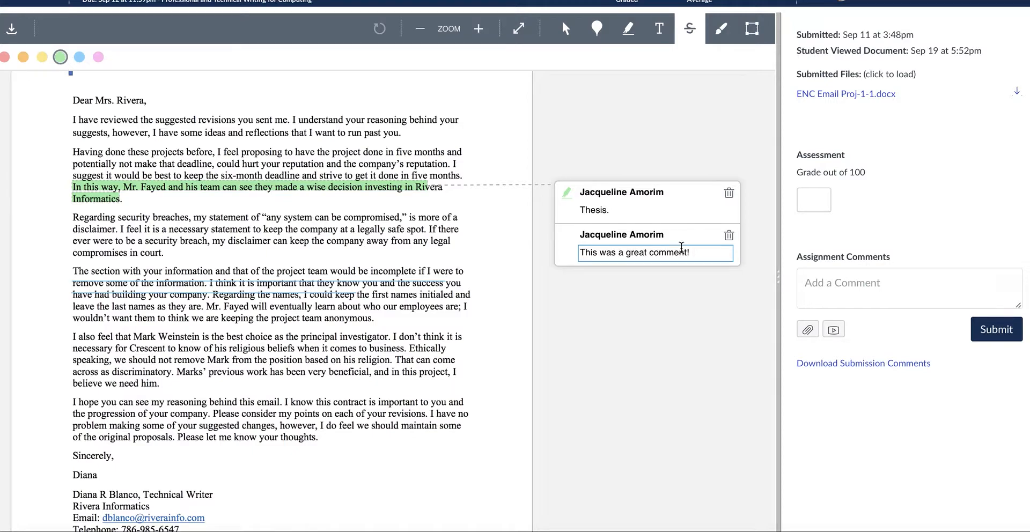
Replace the text of the reply on the green highlight with "I completely agree!".
{"action": "left_click_drag", "start_coordinate": [695, 252], "coordinate": [476, 249]}
{"action": "type", "text": "I completely agree!"}
{"action": "left_click", "coordinate": [545, 328]}
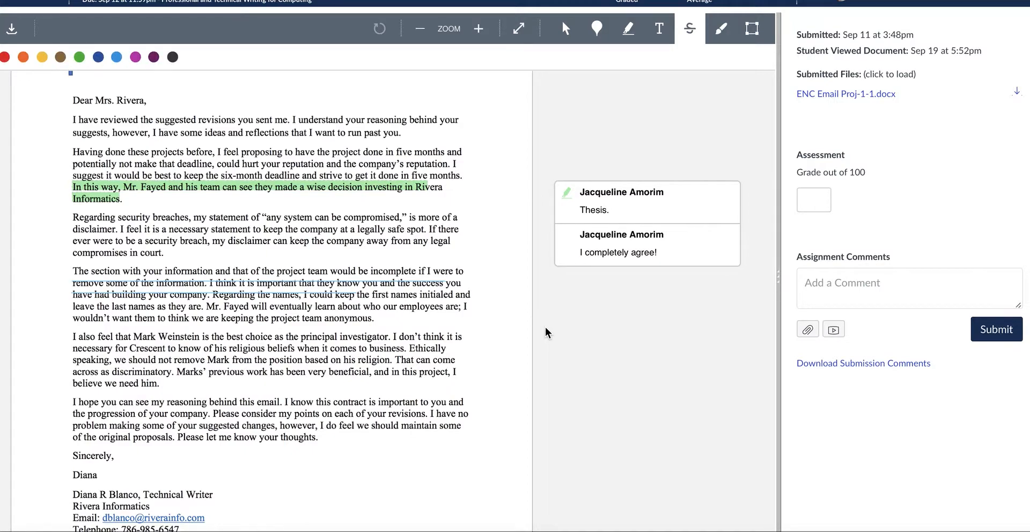